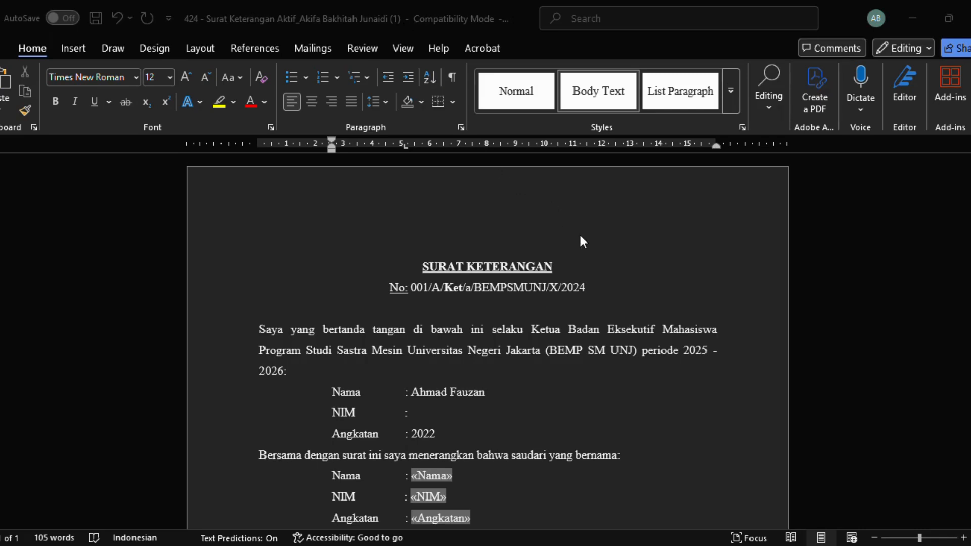
# - Fill in the signatory's student number on the empty NIM line as unformatted text, without extra spaces before it
pyautogui.scroll(-3, 581, 237)
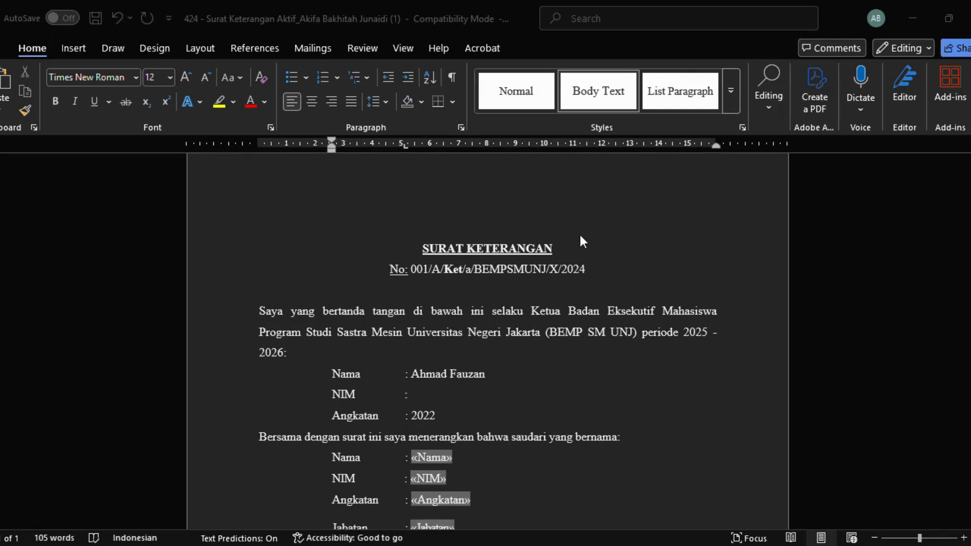
pyautogui.scroll(1, 581, 238)
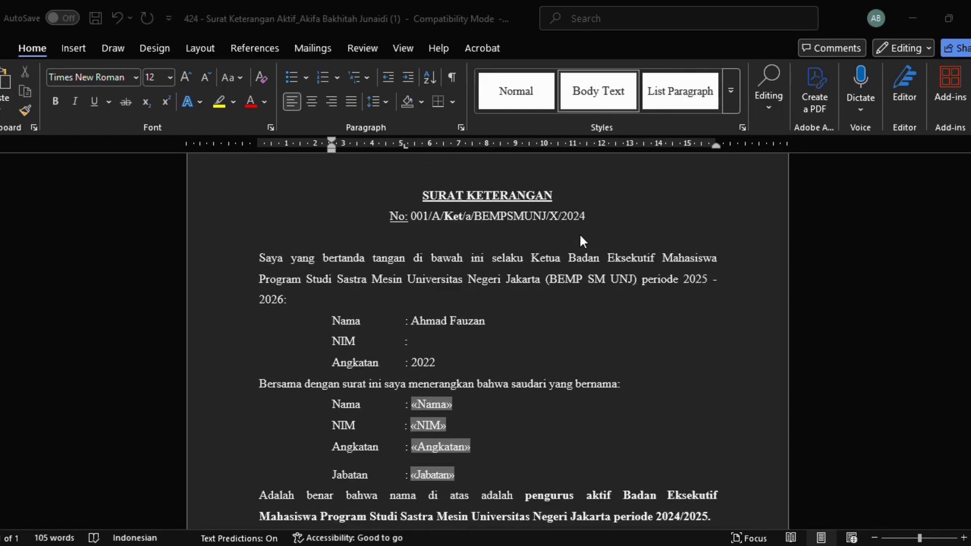
pyautogui.scroll(-1, 579, 240)
pyautogui.scroll(-1, 581, 238)
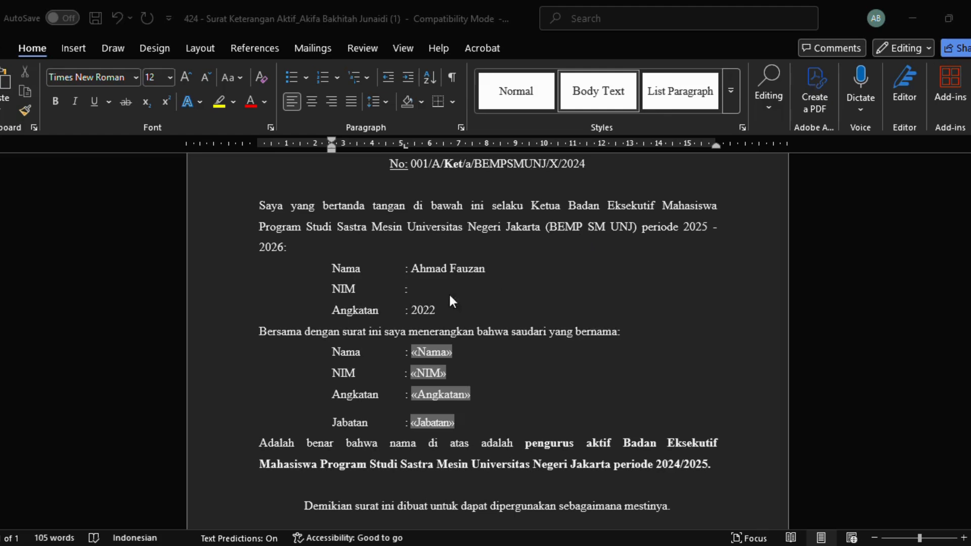
pyautogui.click(411, 287)
pyautogui.click(420, 290)
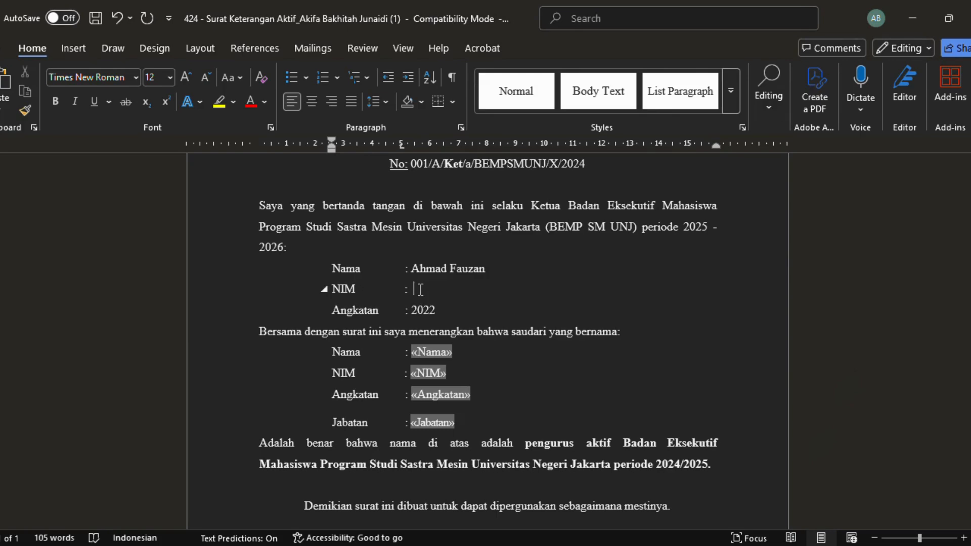
pyautogui.write('14722817')
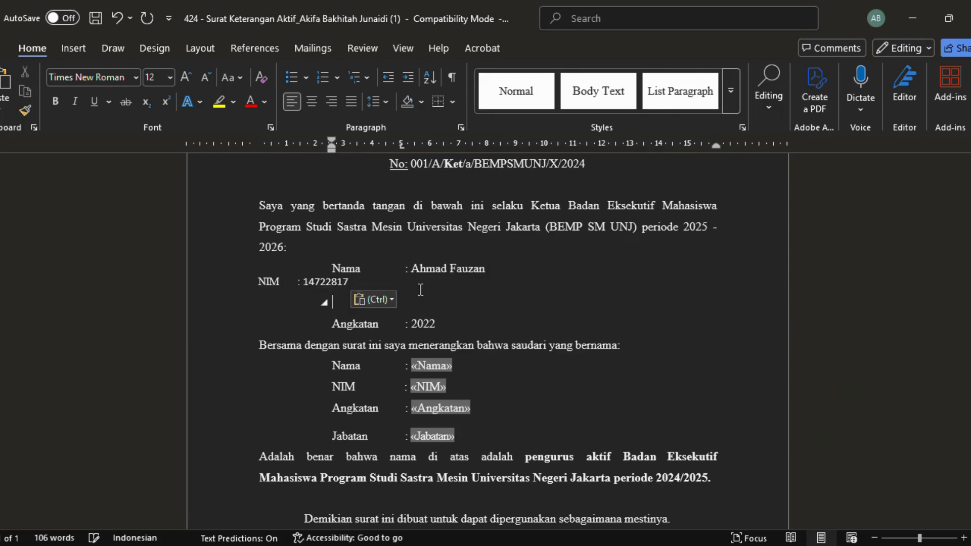
pyautogui.hotkey('ctrl', 'z')
pyautogui.rightClick(420, 289)
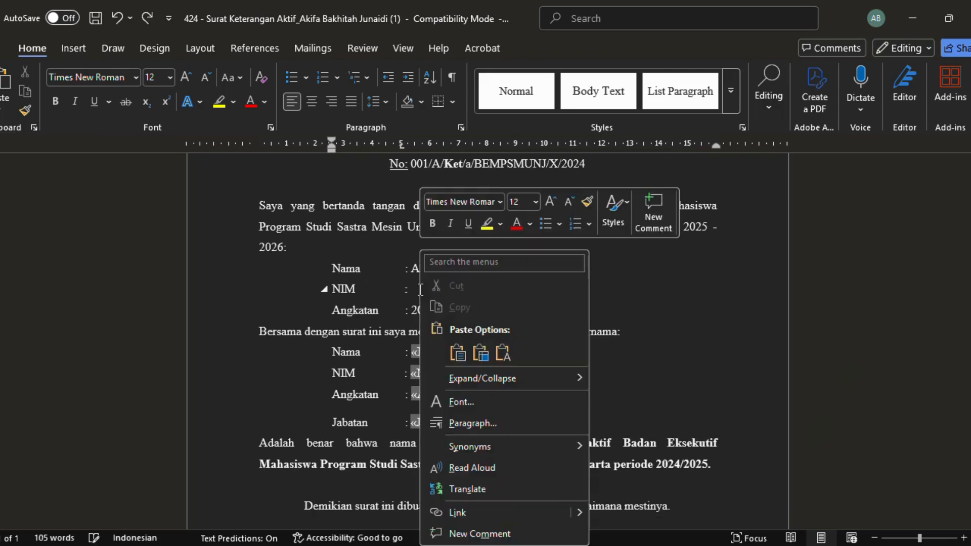
pyautogui.click(501, 352)
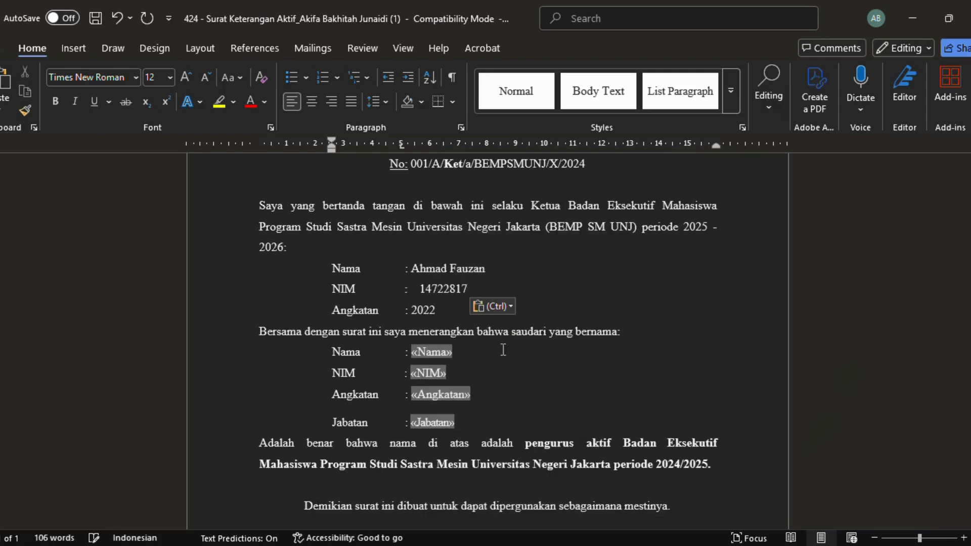
pyautogui.click(420, 288)
pyautogui.press('BackSpace')
pyautogui.press('BackSpace')
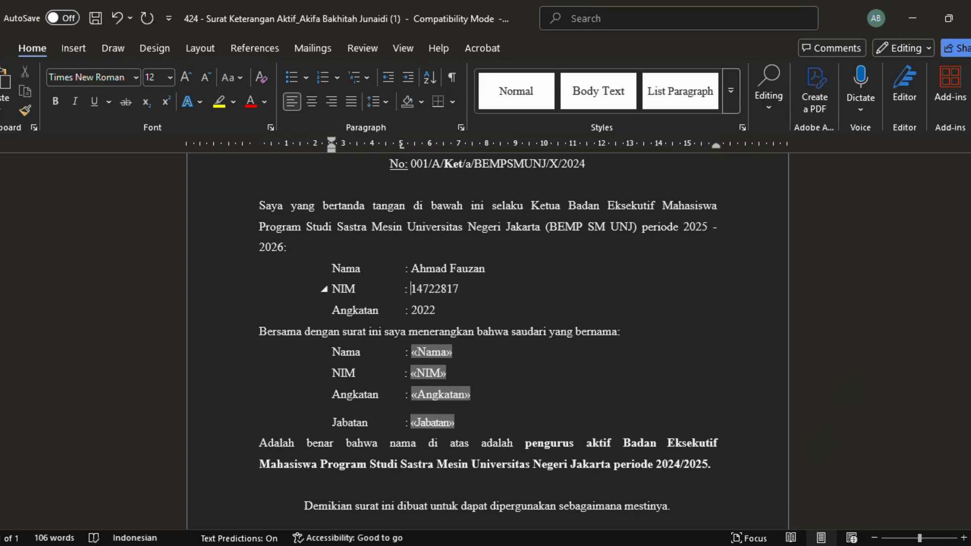
# - Delete the Nama and NIM merge fields from the member's details in the letter
pyautogui.scroll(-1, 485, 333)
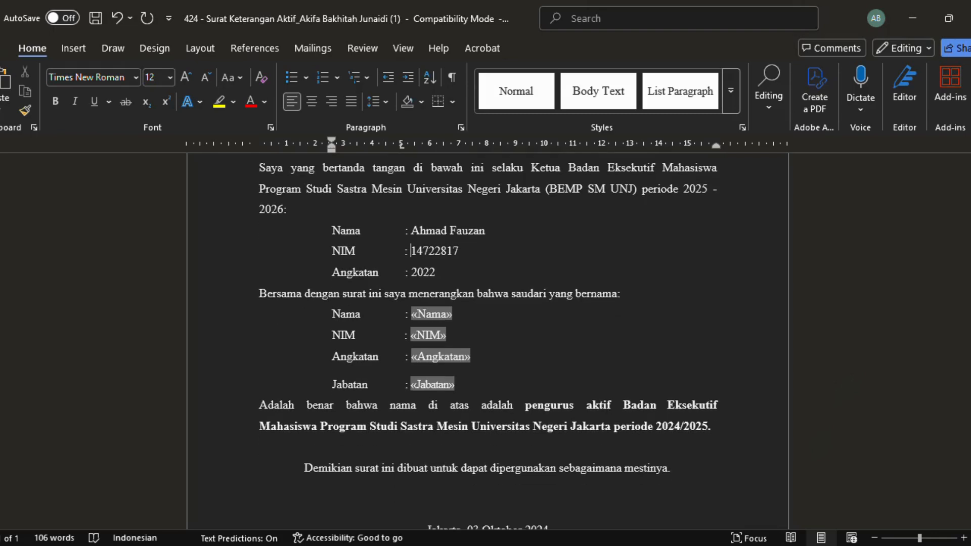
pyautogui.scroll(2, 485, 334)
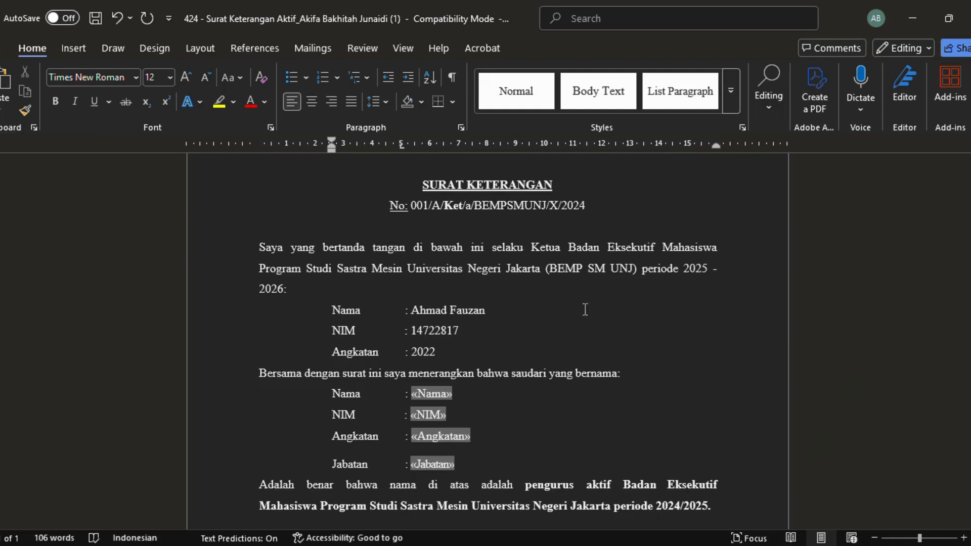
pyautogui.scroll(-2, 603, 414)
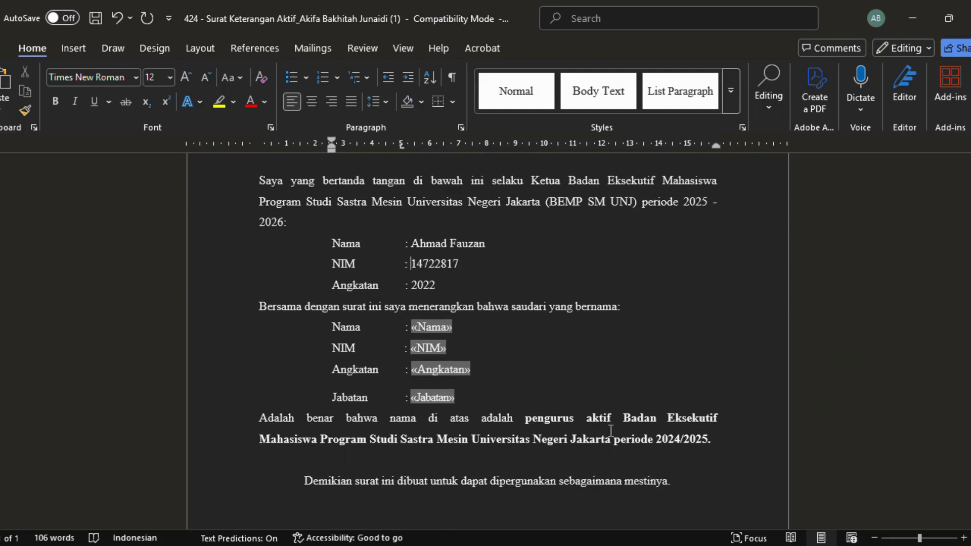
pyautogui.scroll(-1, 611, 431)
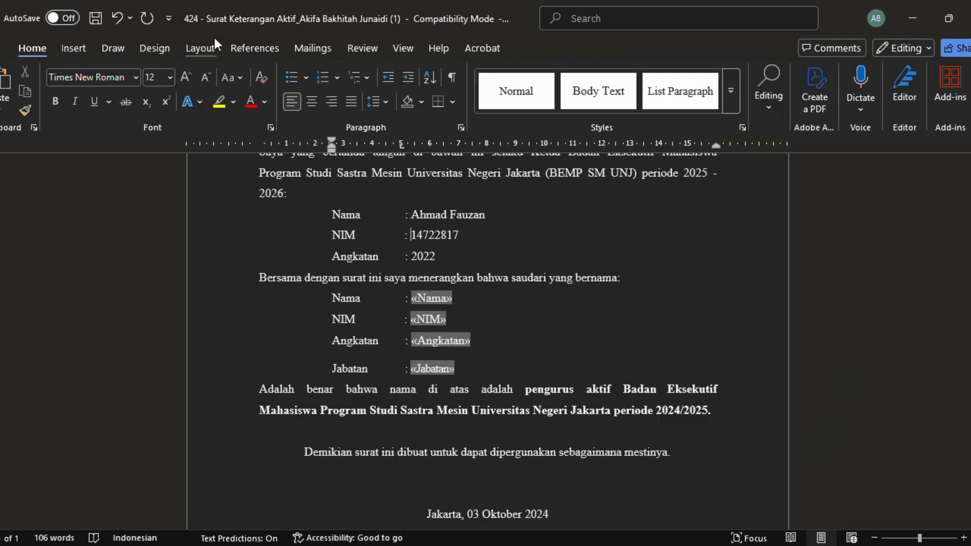
pyautogui.click(299, 51)
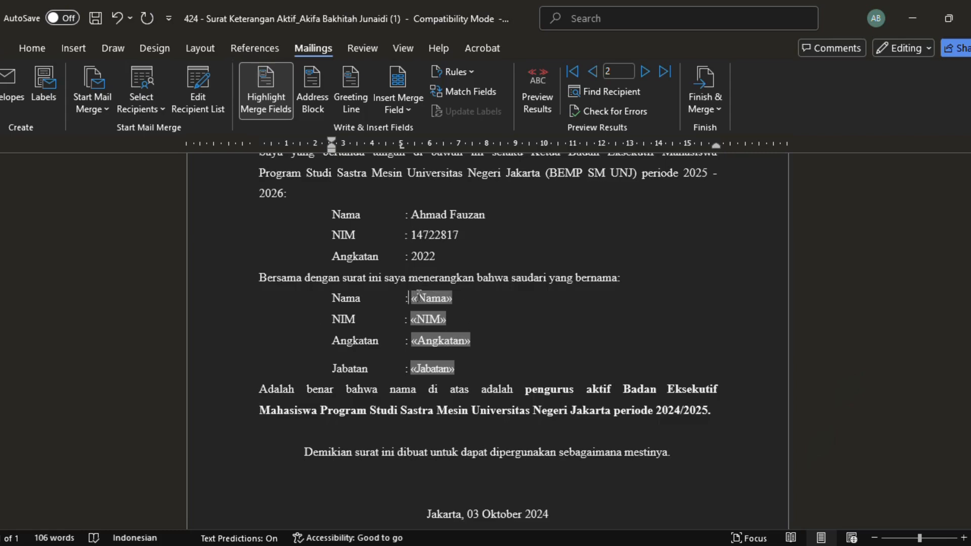
pyautogui.moveTo(411, 296); pyautogui.dragTo(451, 299)
pyautogui.press('BackSpace')
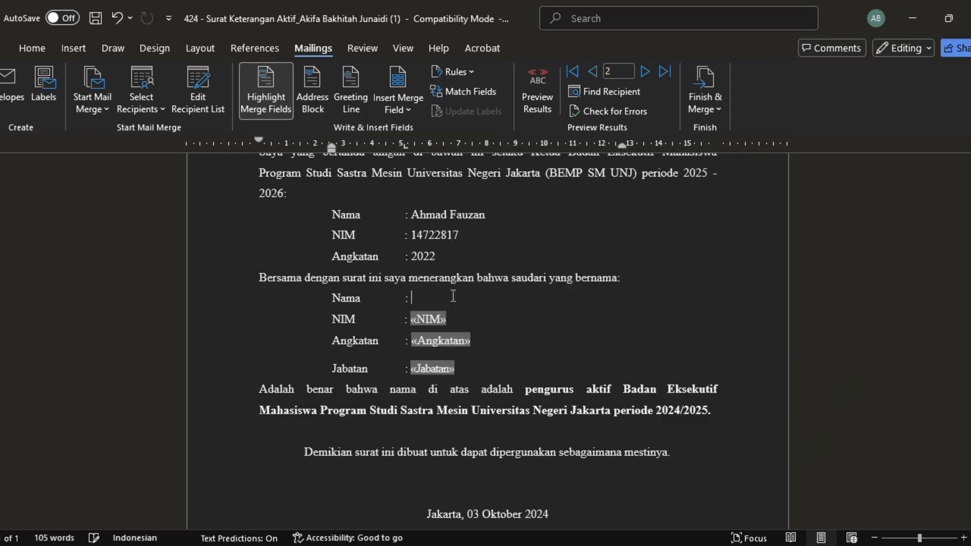
pyautogui.click(465, 322)
pyautogui.press('BackSpace')
pyautogui.press('BackSpace')
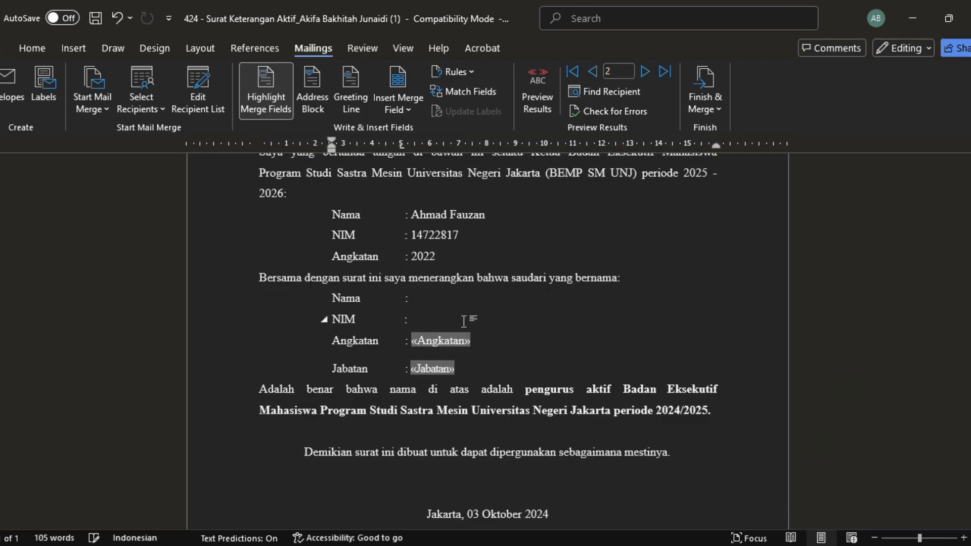
# - Delete the Angkatan and Jabatan merge fields, leaving only their labels and colons
pyautogui.click(497, 334)
pyautogui.press('BackSpace')
pyautogui.press('BackSpace')
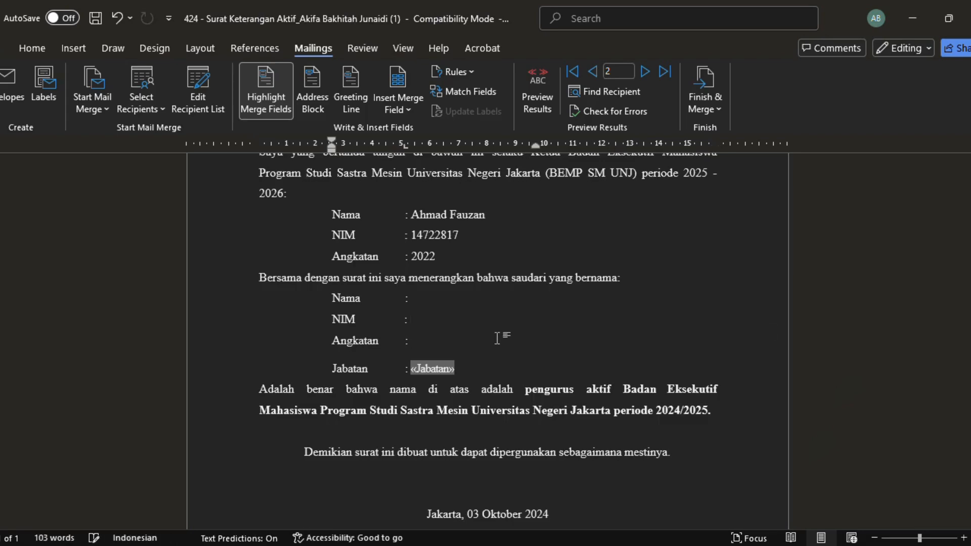
pyautogui.click(491, 368)
pyautogui.press('BackSpace')
pyautogui.press('BackSpace')
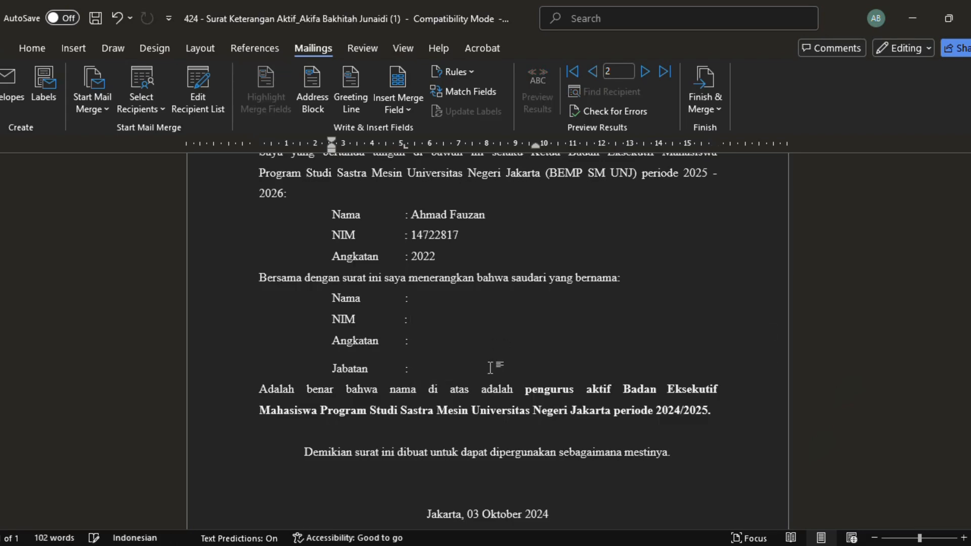
pyautogui.click(426, 292)
pyautogui.write('<<')
pyautogui.press('capslock')
pyautogui.write('n')
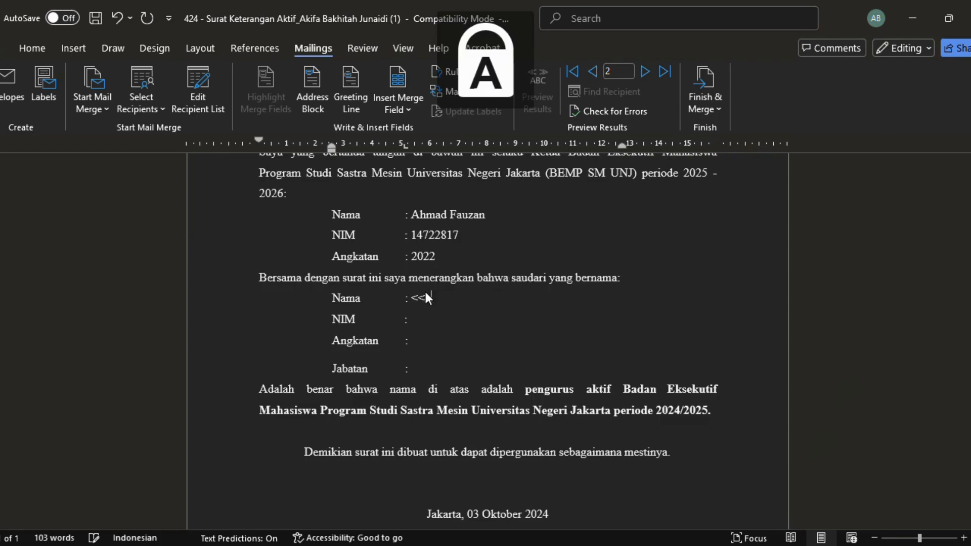
pyautogui.write('AMA')
pyautogui.press('BackSpace')
pyautogui.press('BackSpace')
pyautogui.press('BackSpace')
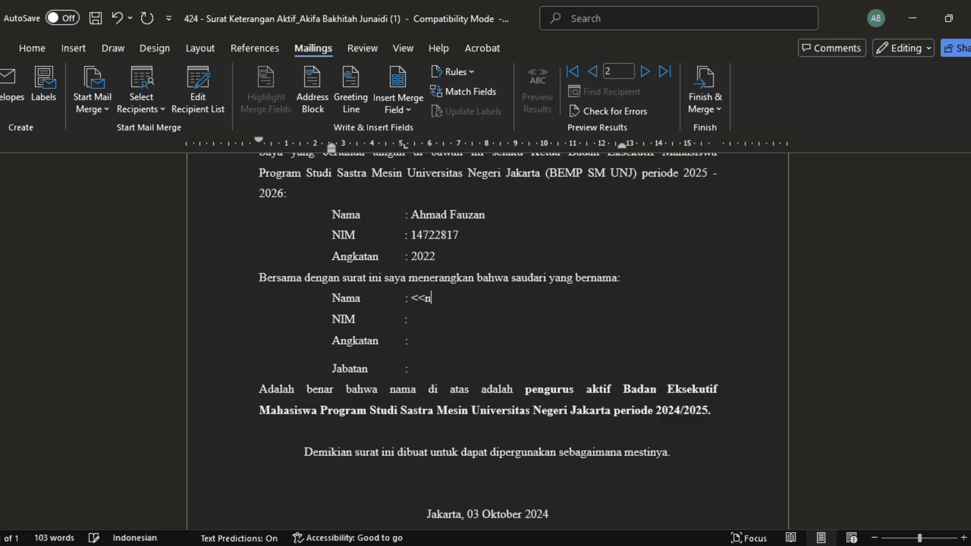
pyautogui.press('BackSpace')
pyautogui.press('BackSpace')
pyautogui.press('BackSpace')
# - Switch to the Excel workbook with the board members' data and examine its Nama, NIM, Angkatan and Jabatan columns down to the last row
pyautogui.click(704, 545)
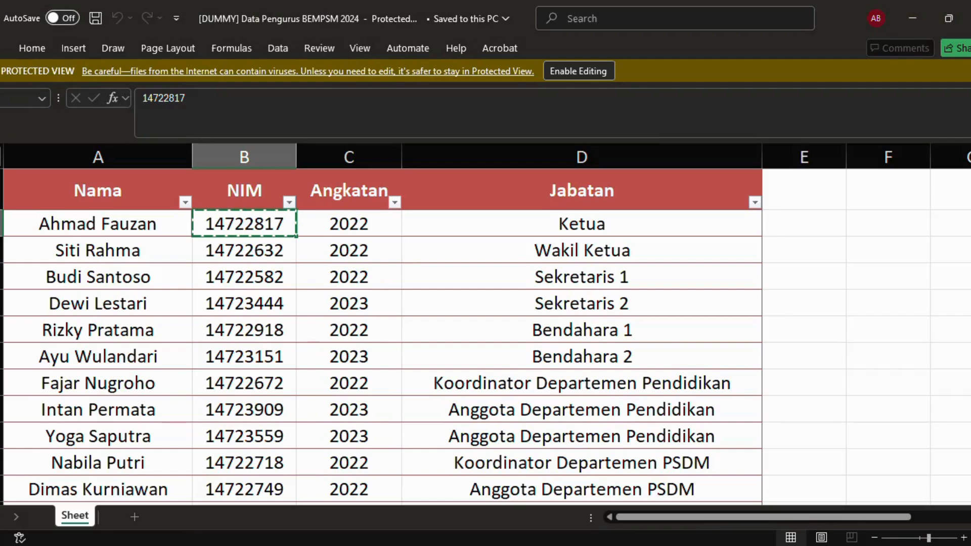
pyautogui.scroll(-1, 656, 353)
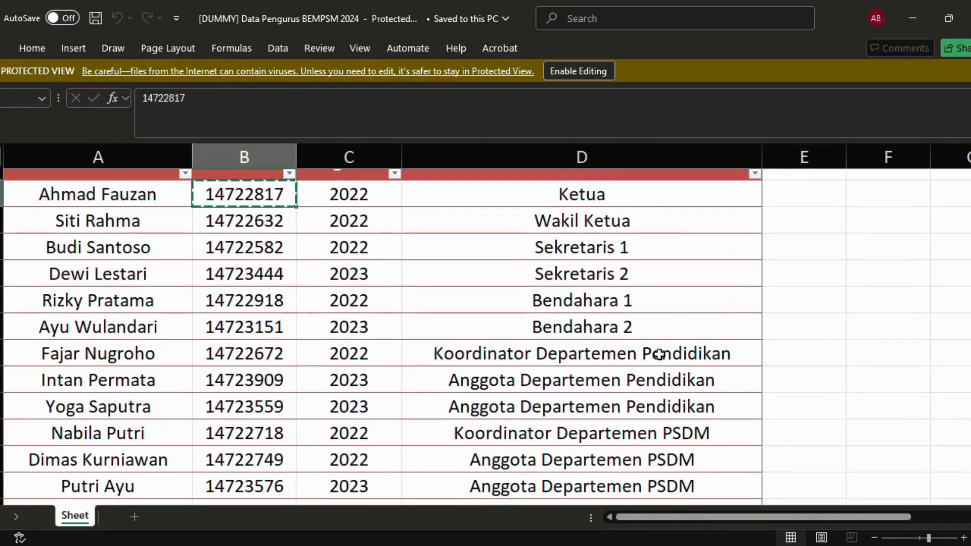
pyautogui.scroll(1, 659, 354)
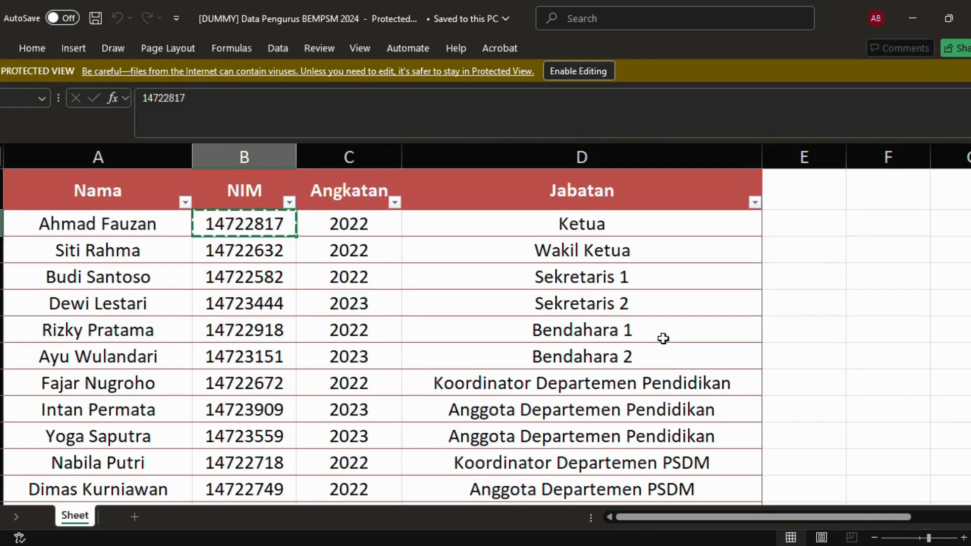
pyautogui.scroll(-1, 663, 339)
pyautogui.scroll(-1, 662, 339)
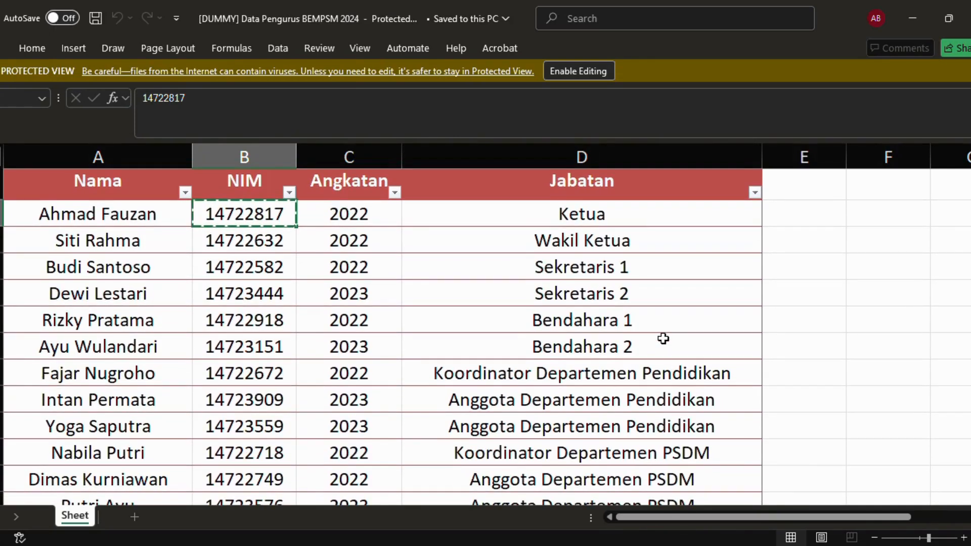
pyautogui.scroll(-3, 662, 338)
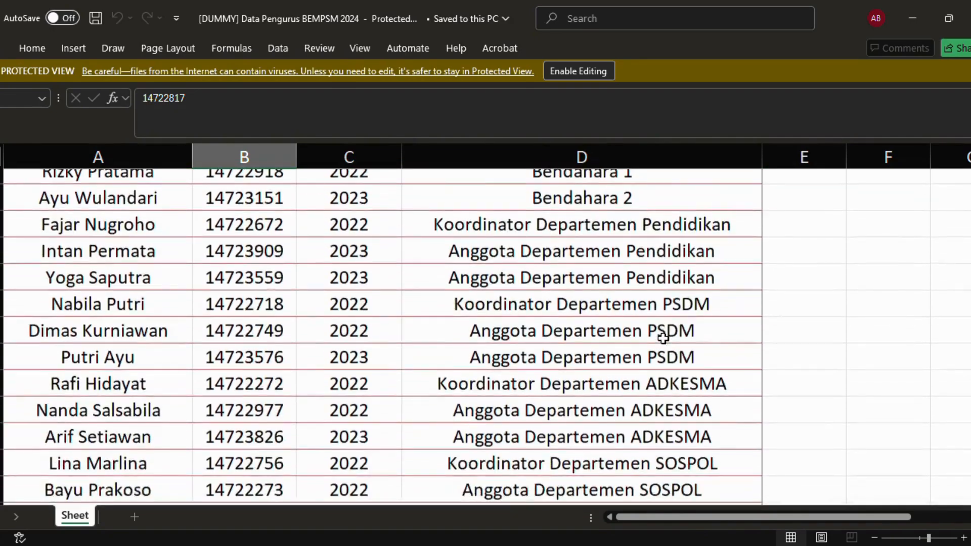
pyautogui.scroll(2, 663, 338)
pyautogui.scroll(-4, 663, 338)
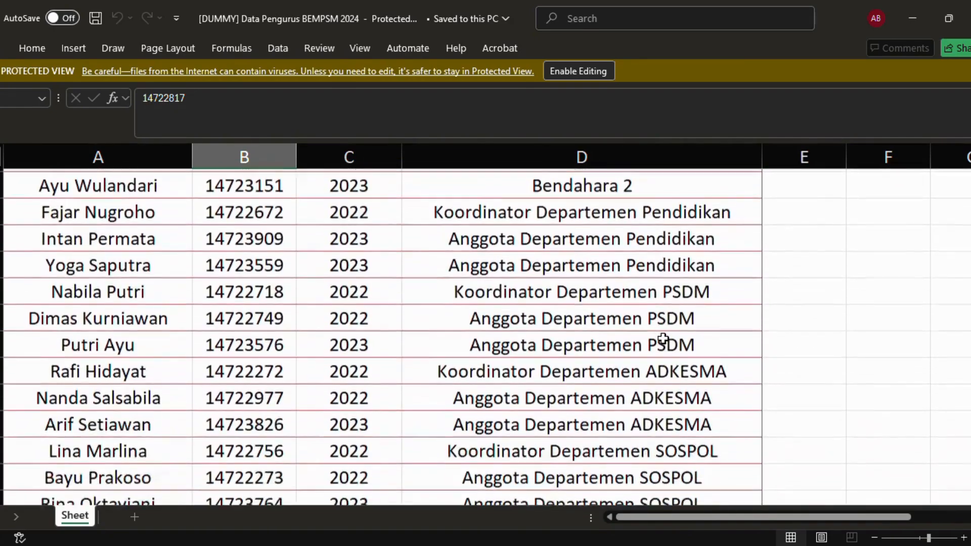
pyautogui.scroll(-3, 663, 338)
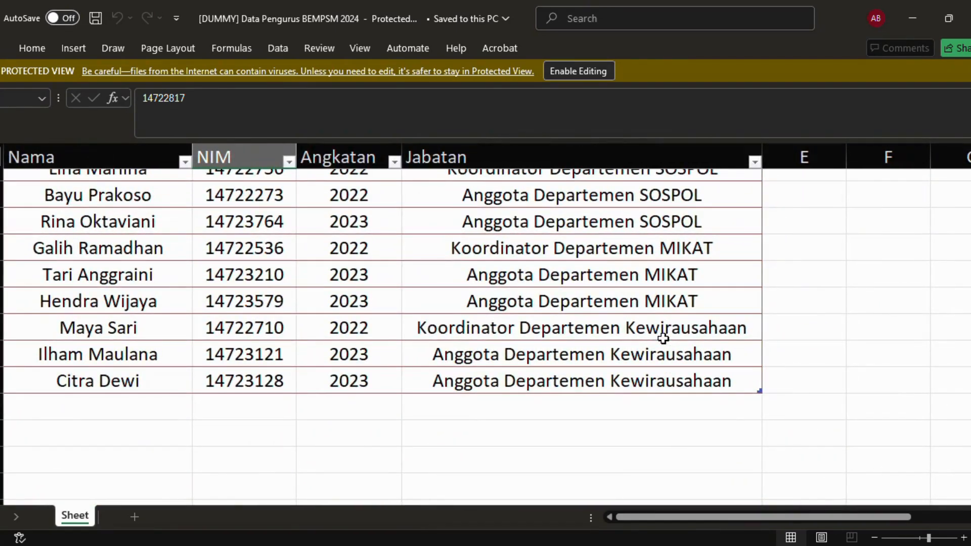
pyautogui.scroll(2, 663, 338)
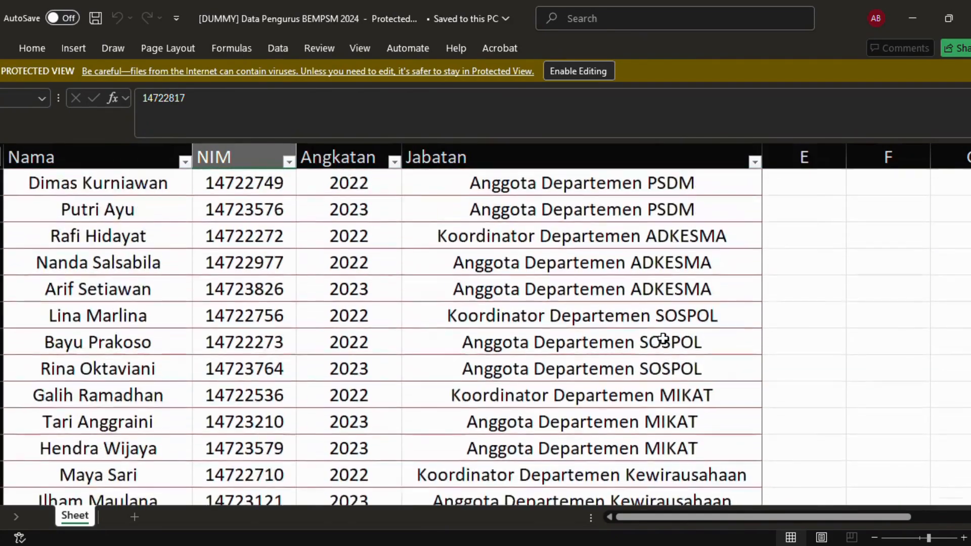
pyautogui.scroll(-2, 663, 338)
pyautogui.scroll(6, 663, 338)
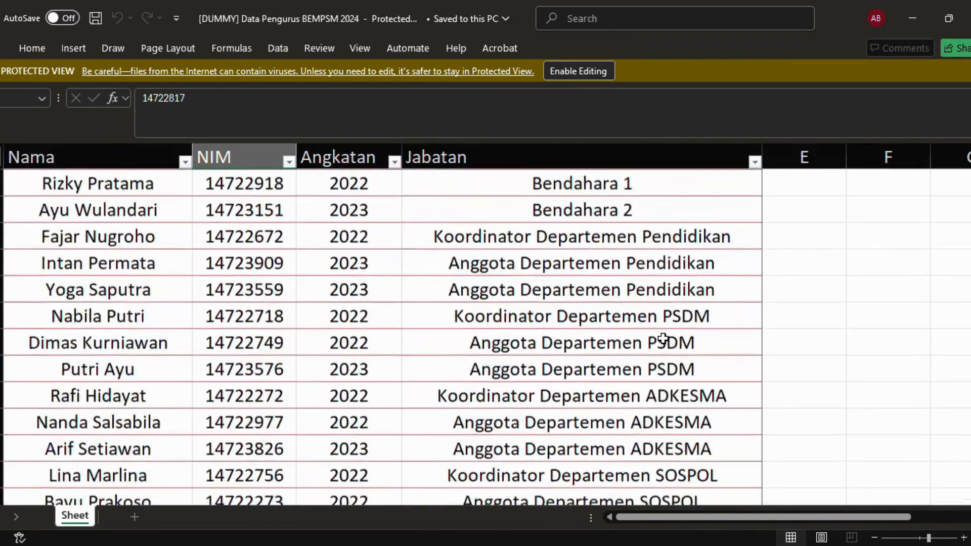
pyautogui.hotkey('ctrl', 'c')
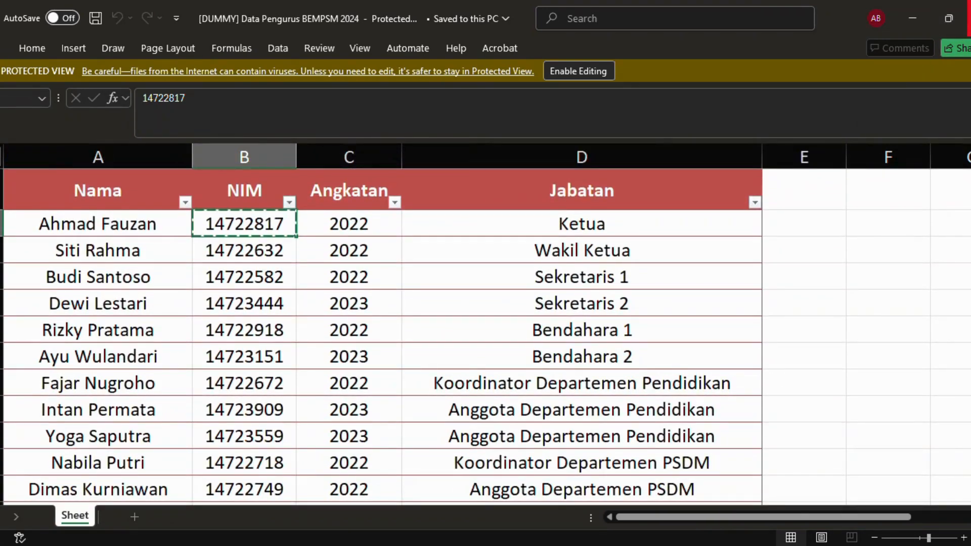
# - Switch back to the letter in Word and start choosing an existing list as the mail merge recipients
pyautogui.hotkey('alt', 'Tab')
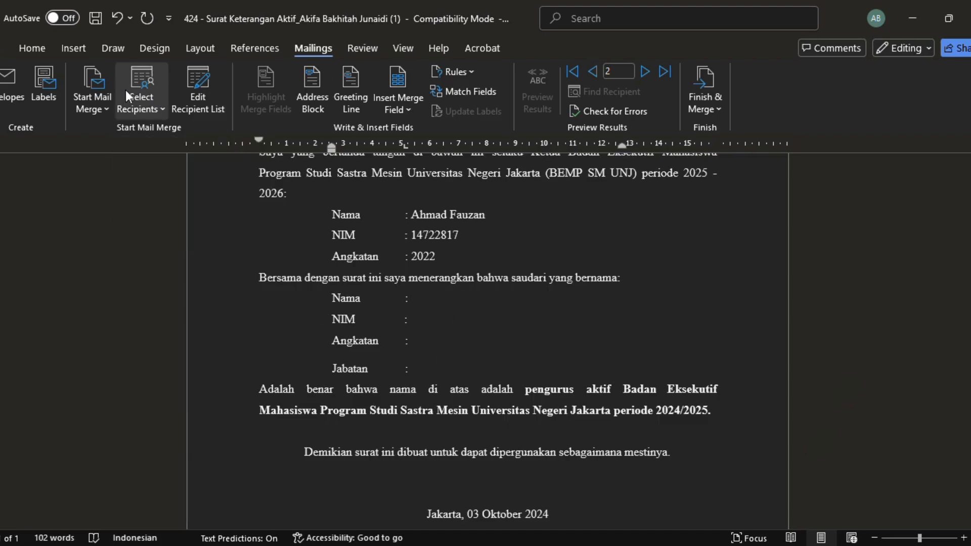
pyautogui.click(143, 105)
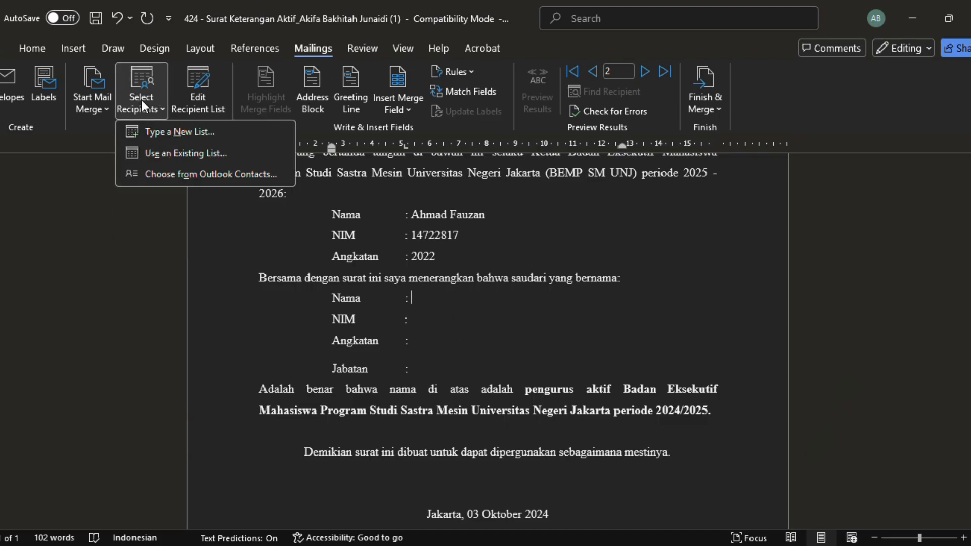
pyautogui.click(142, 105)
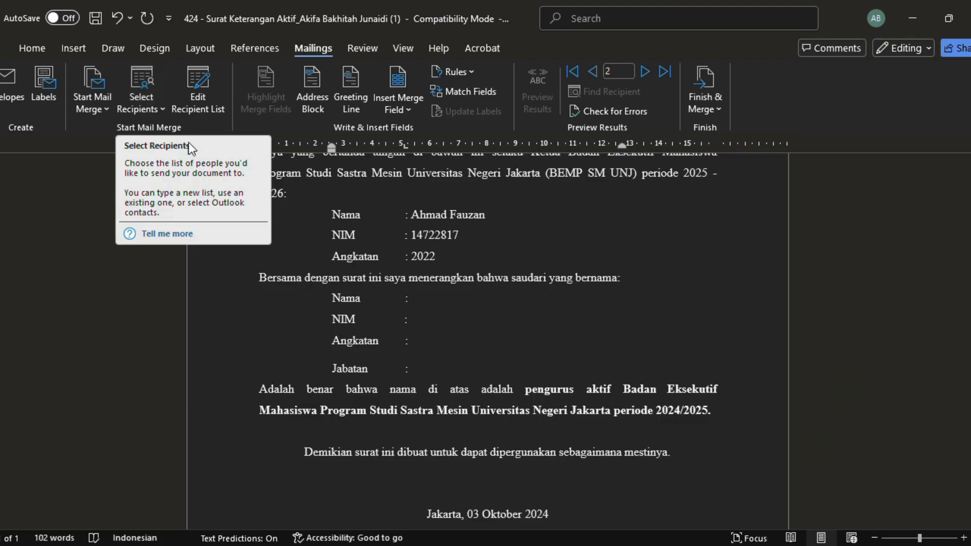
pyautogui.click(159, 92)
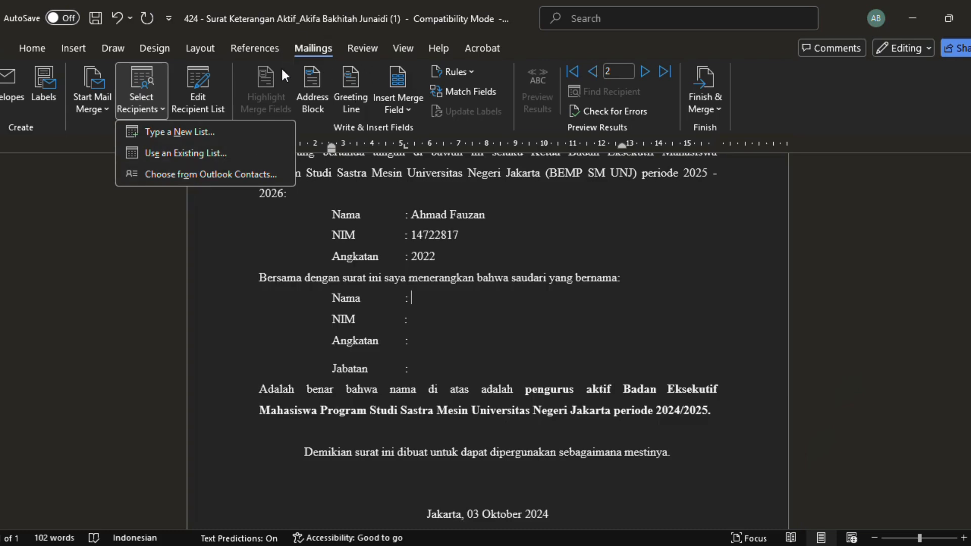
pyautogui.click(186, 158)
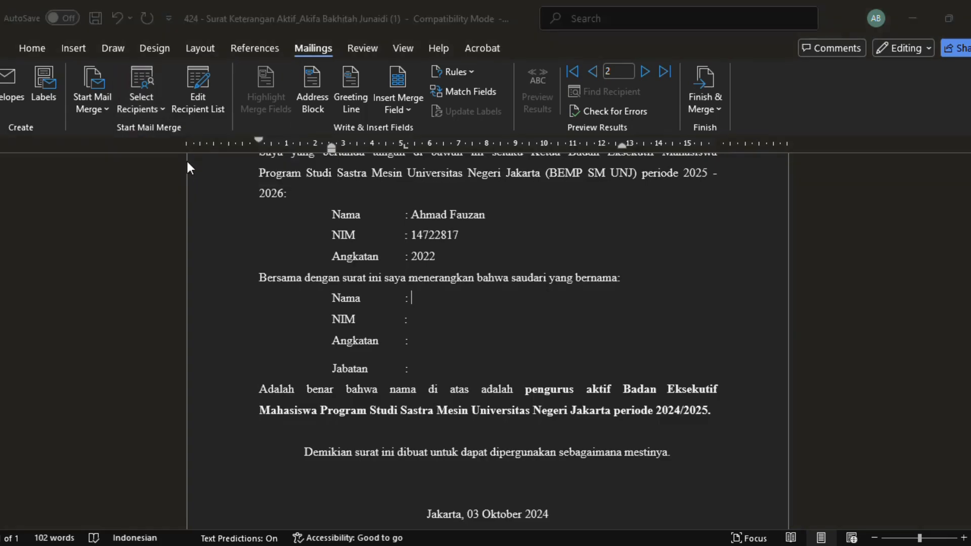
# - Connect "[DUMMY] Data Pengurus BEMPSM 2024" from Downloads as the data source, using table Sheet$ with the first row as column headers
pyautogui.scroll(3, 49, 198)
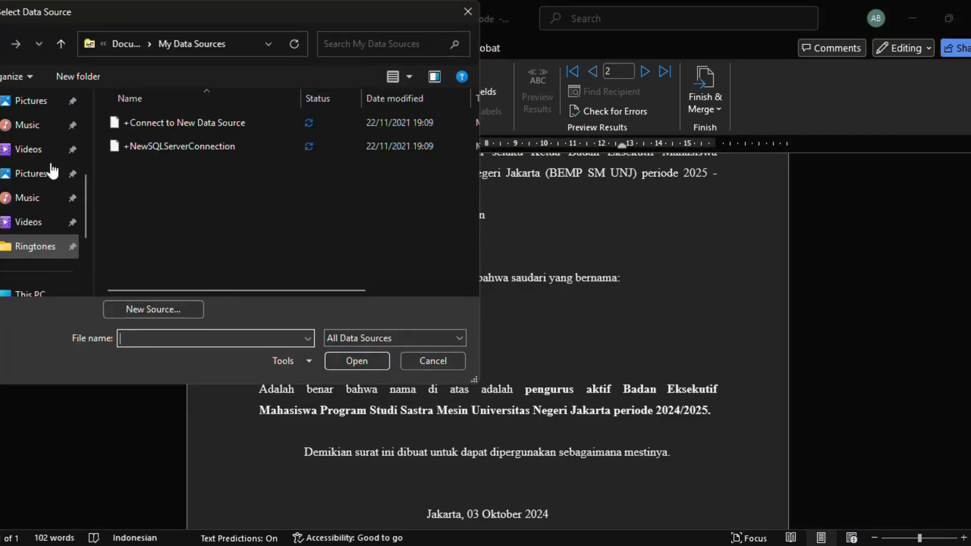
pyautogui.click(18, 225)
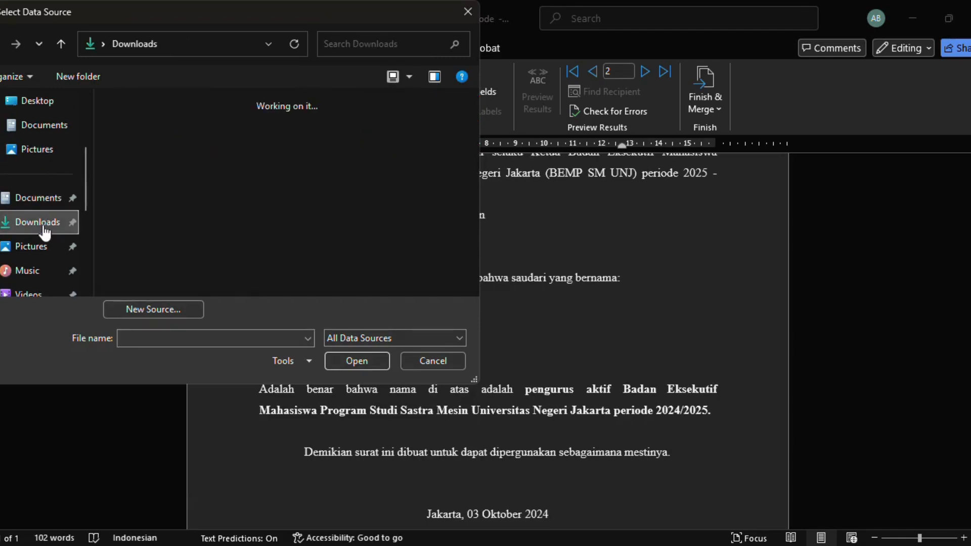
pyautogui.scroll(-1, 281, 167)
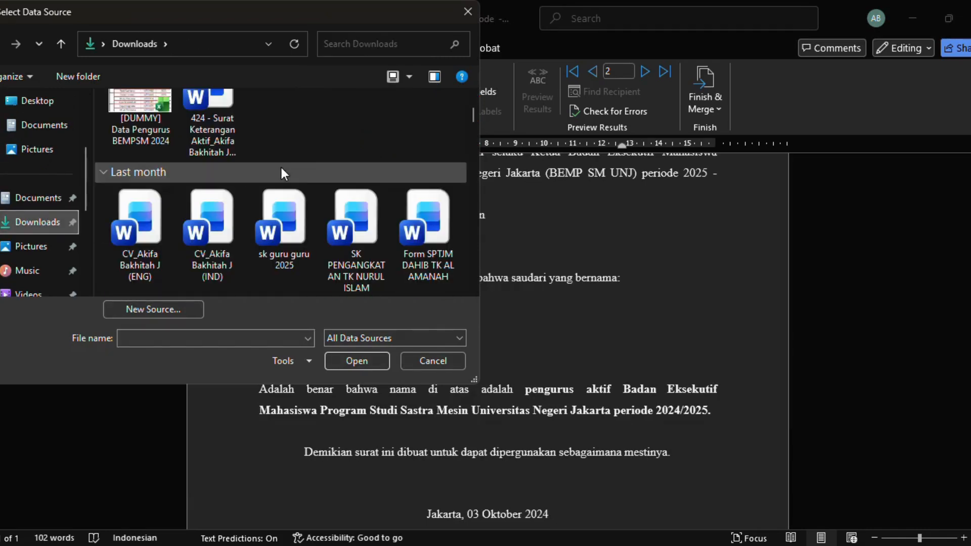
pyautogui.click(123, 125)
pyautogui.scroll(1, 151, 138)
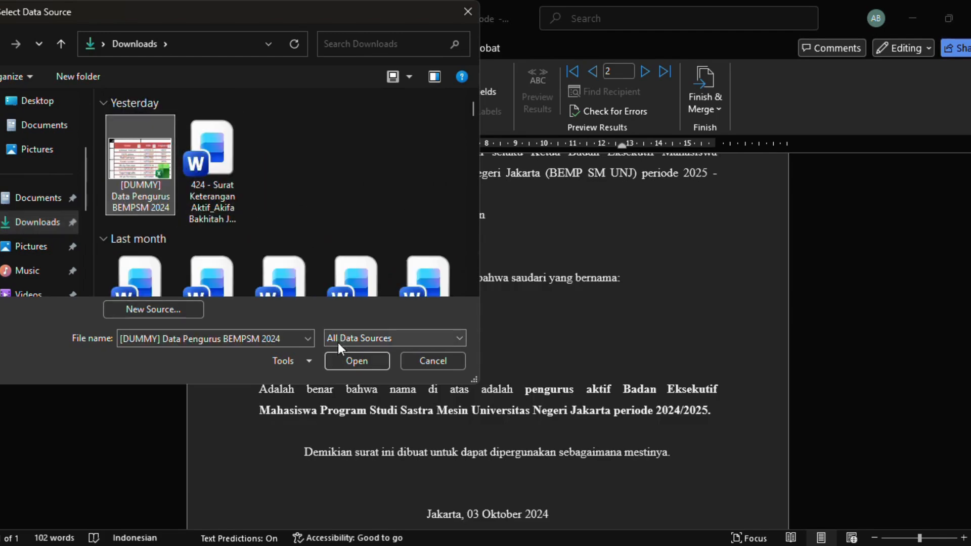
pyautogui.click(342, 360)
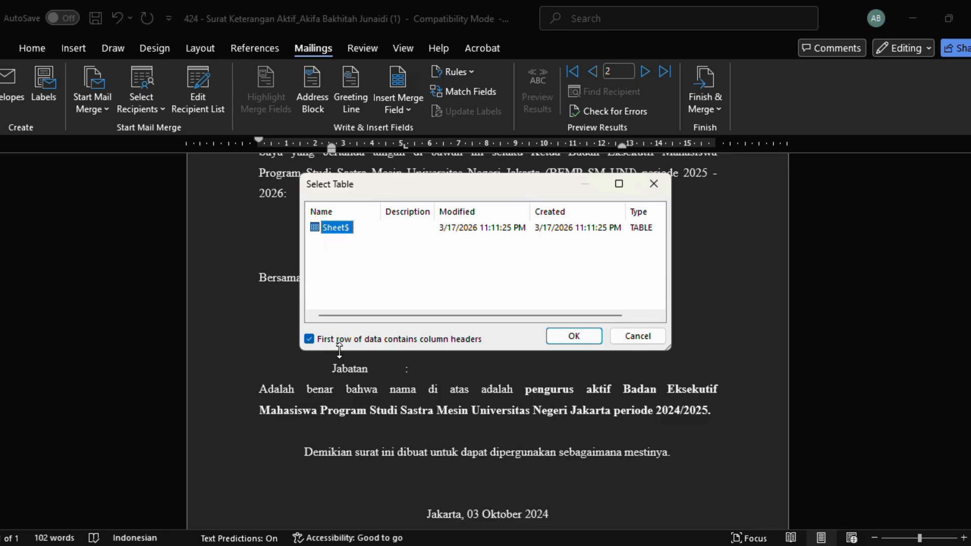
pyautogui.click(311, 344)
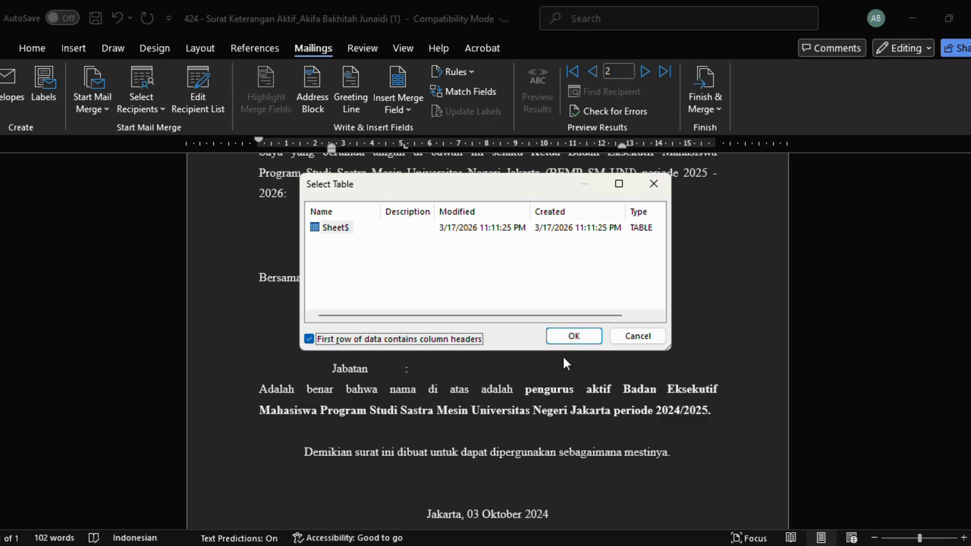
pyautogui.click(575, 341)
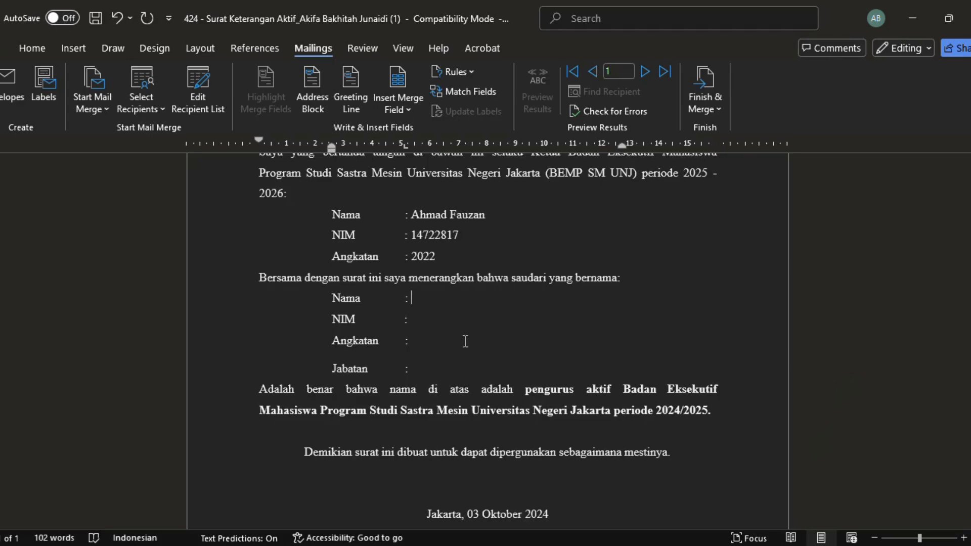
# - Insert the Nama and NIM merge fields after the matching labels in the member's details
pyautogui.click(414, 113)
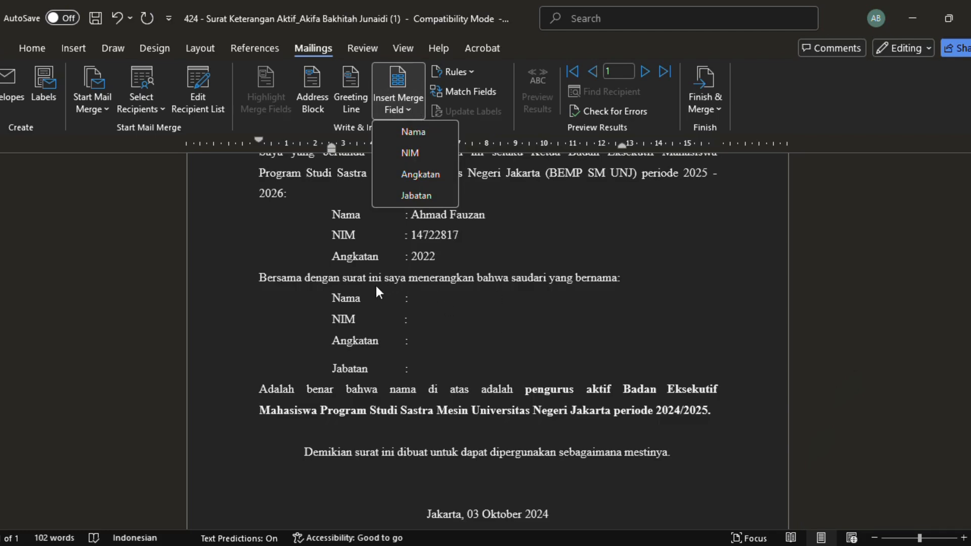
pyautogui.click(426, 139)
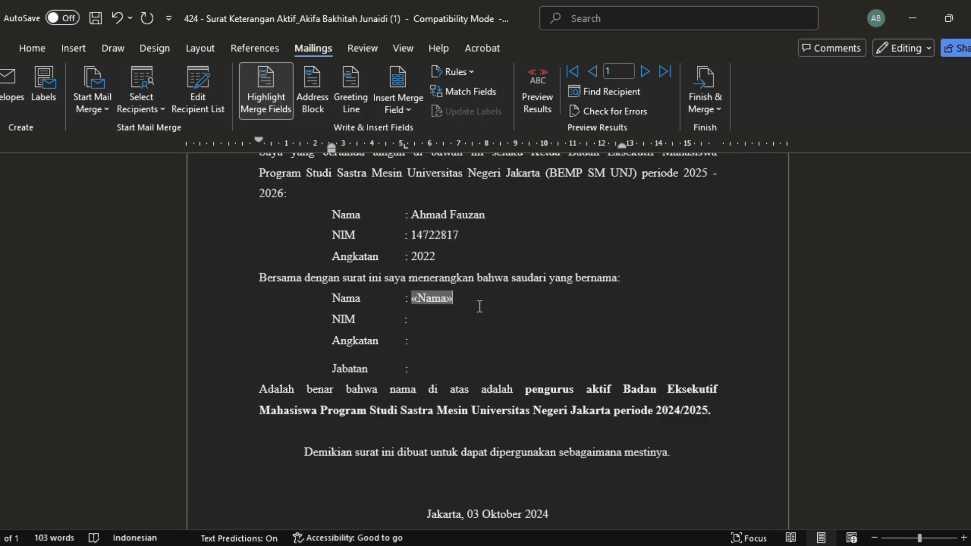
pyautogui.press('Down')
pyautogui.click(381, 110)
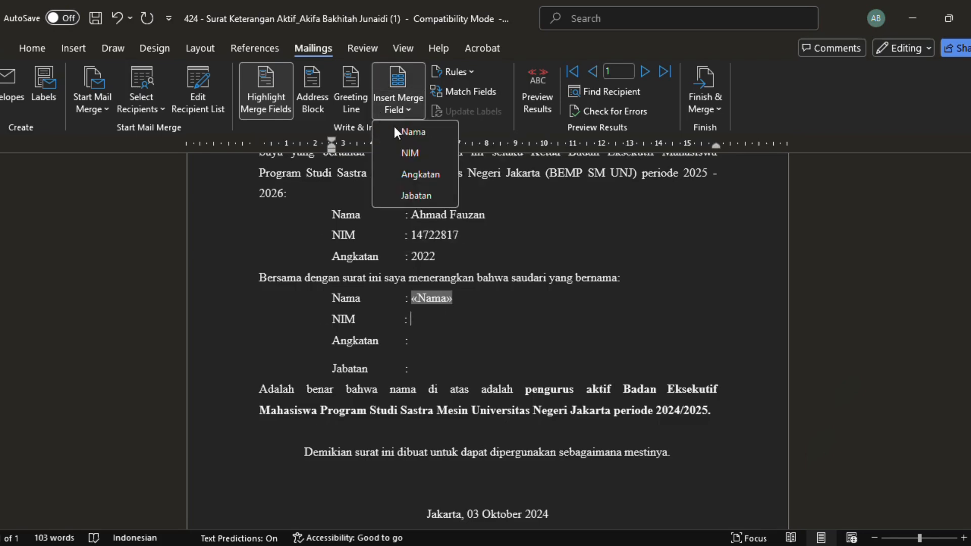
pyautogui.click(409, 154)
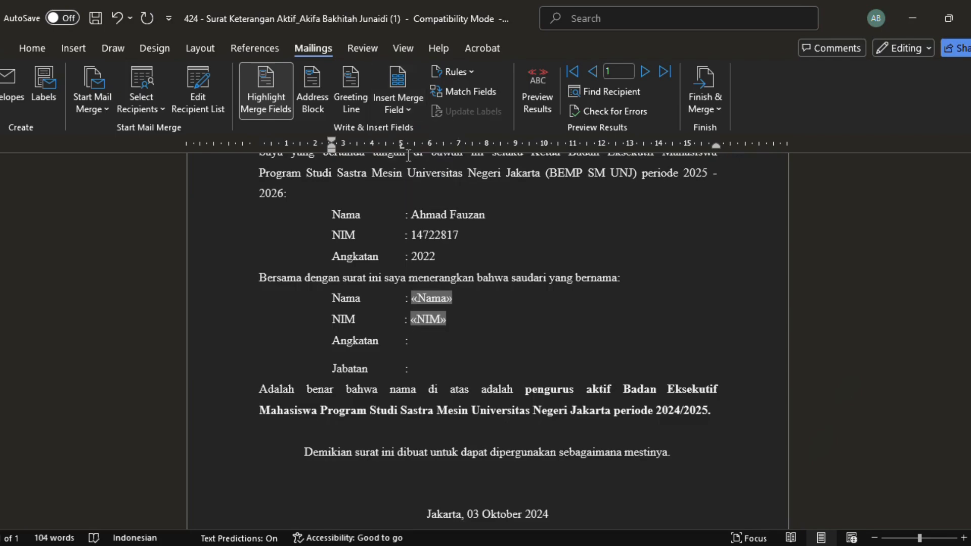
# - Insert the Angkatan and Jabatan merge fields after the matching labels in the member's details
pyautogui.press('Down')
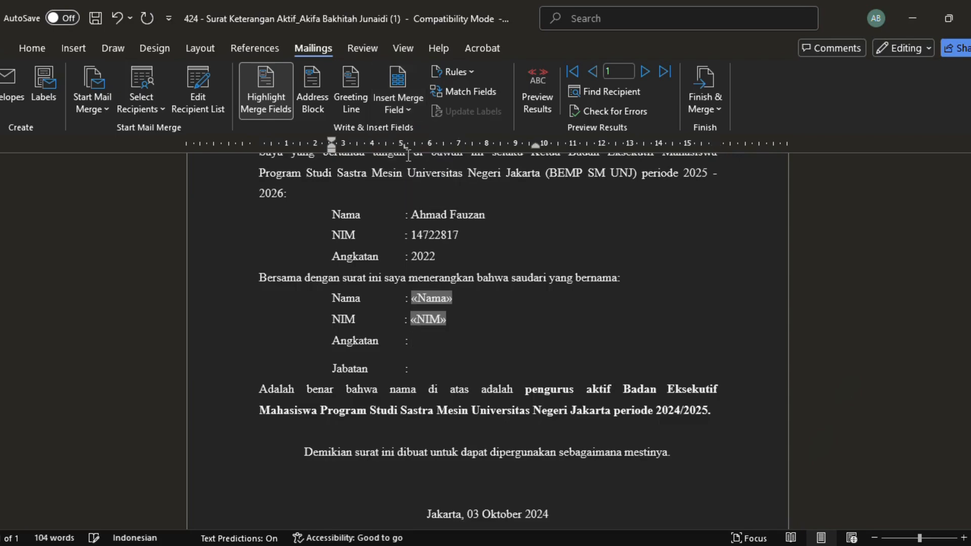
pyautogui.click(404, 105)
pyautogui.click(420, 174)
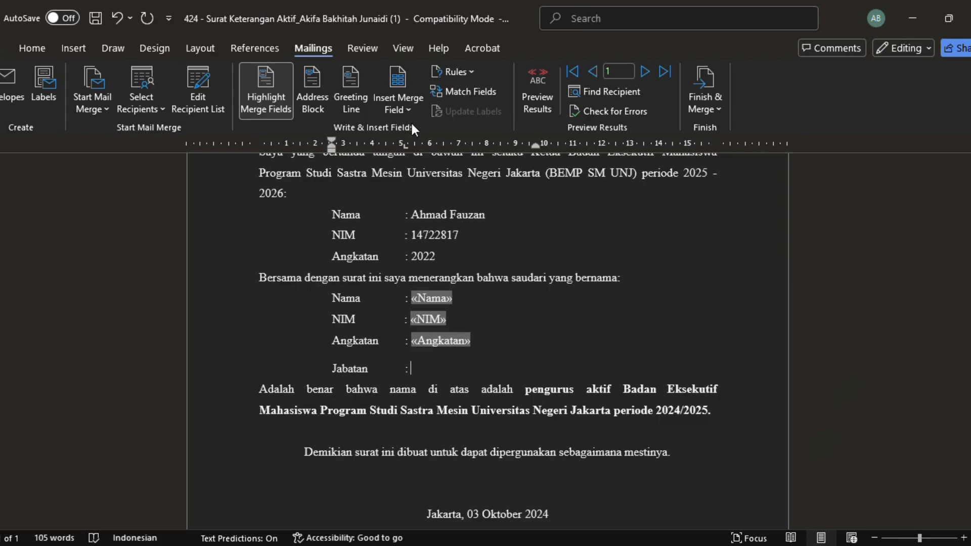
pyautogui.click(399, 103)
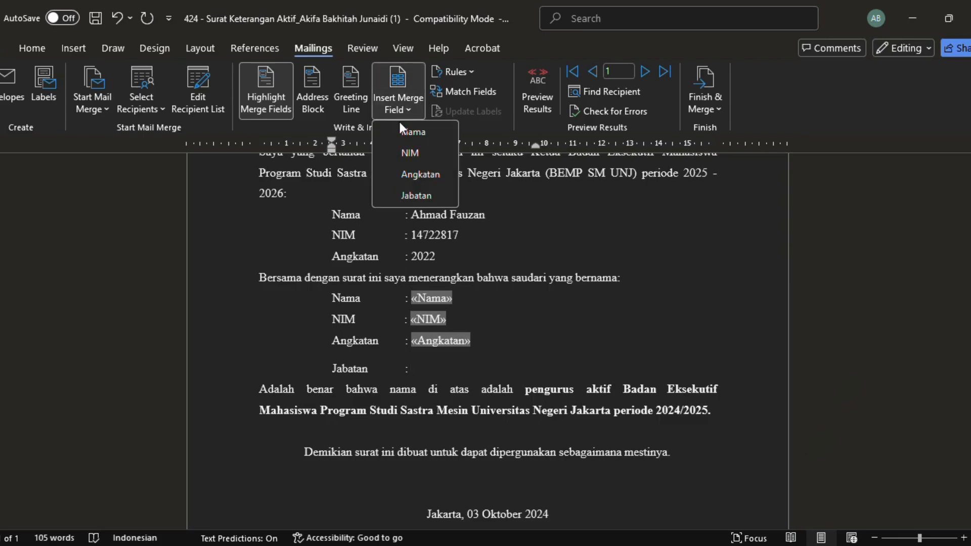
pyautogui.click(407, 195)
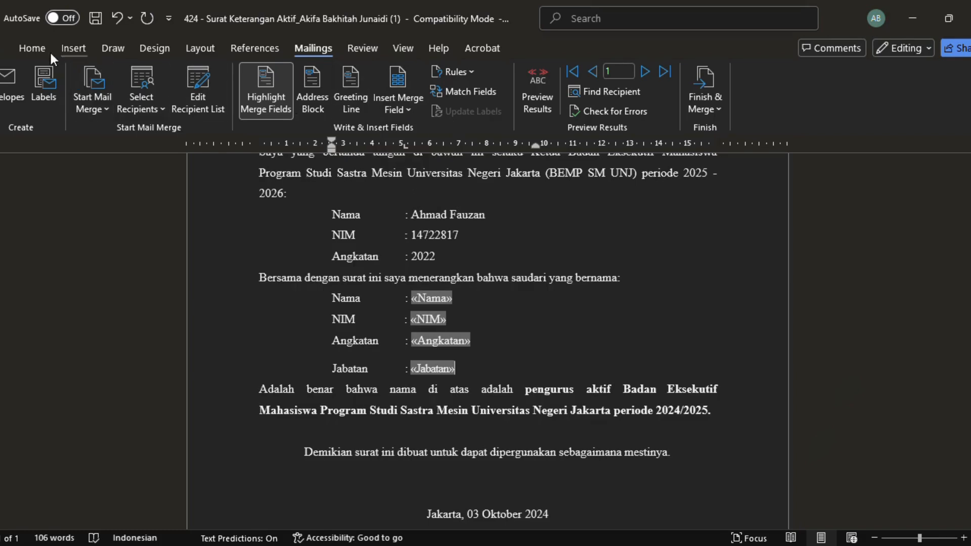
# - Remove the space before the Jabatan paragraph in the member's details
pyautogui.click(29, 49)
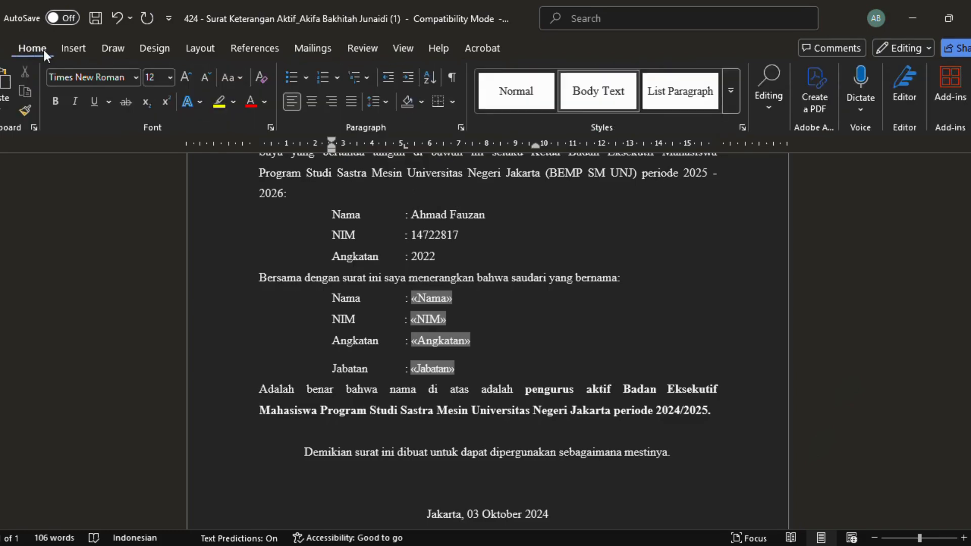
pyautogui.click(382, 103)
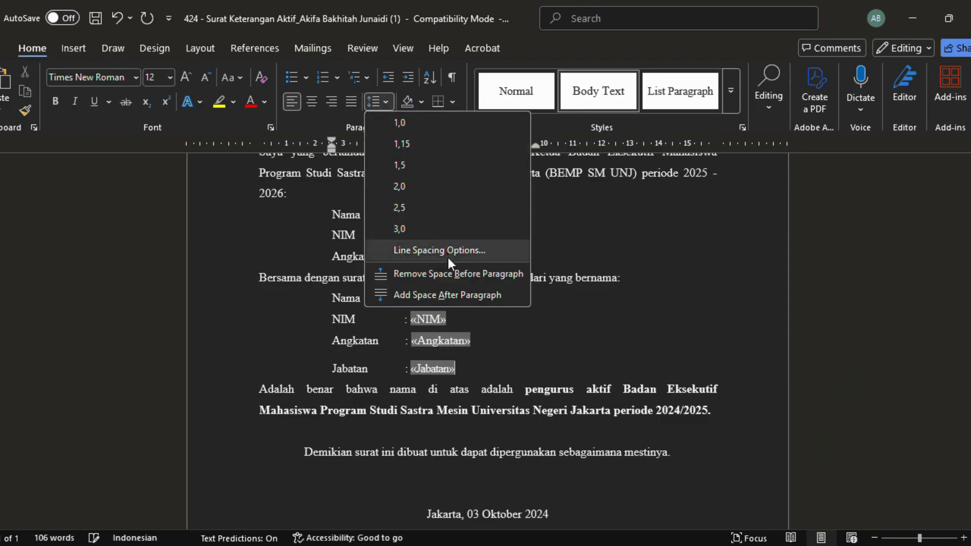
pyautogui.click(447, 275)
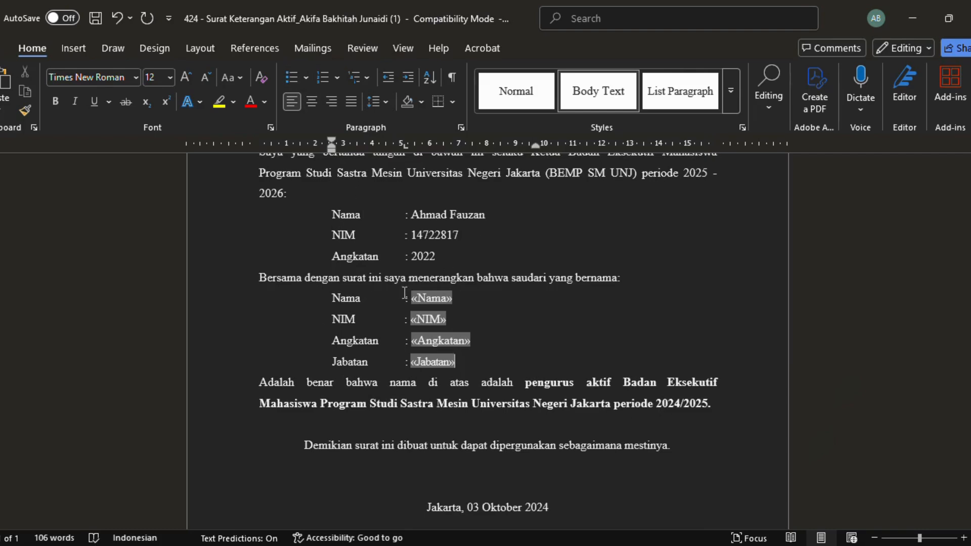
# - Turn the merge field highlighting off to compare the letter's appearance, and turn it back on
pyautogui.moveTo(426, 307); pyautogui.dragTo(473, 343)
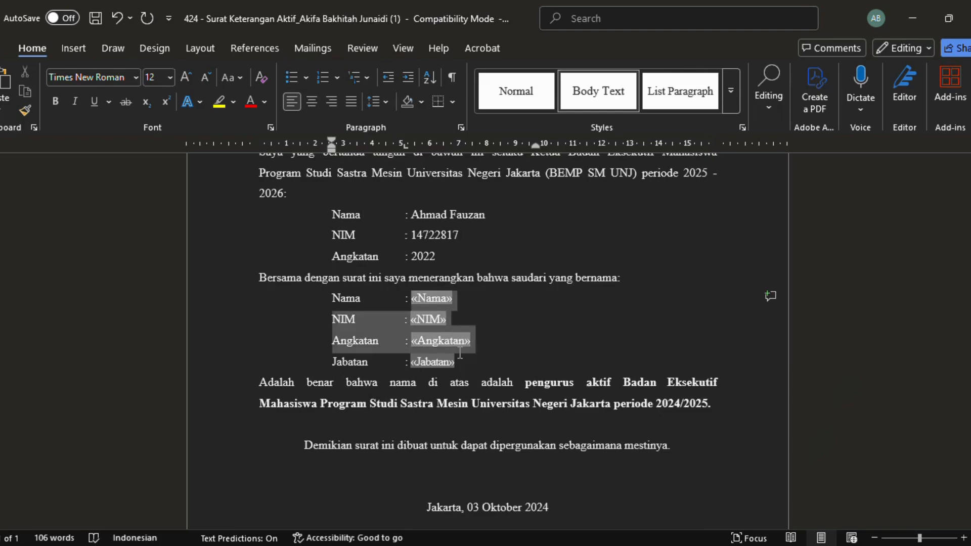
pyautogui.click(313, 50)
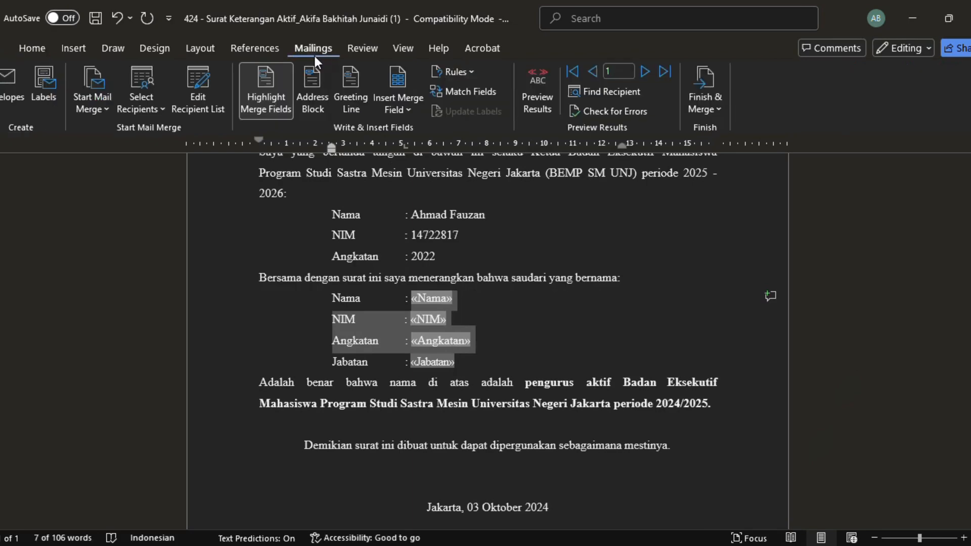
pyautogui.click(286, 116)
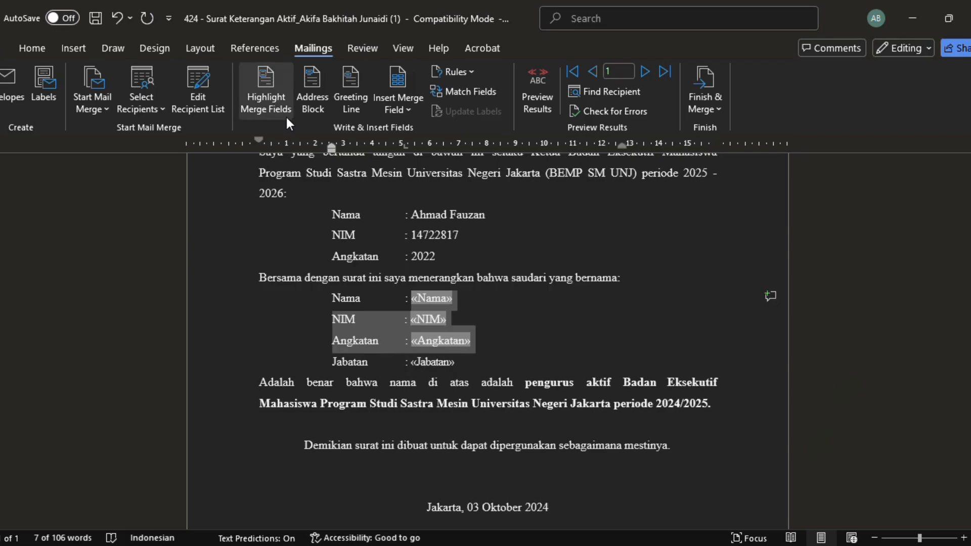
pyautogui.click(502, 307)
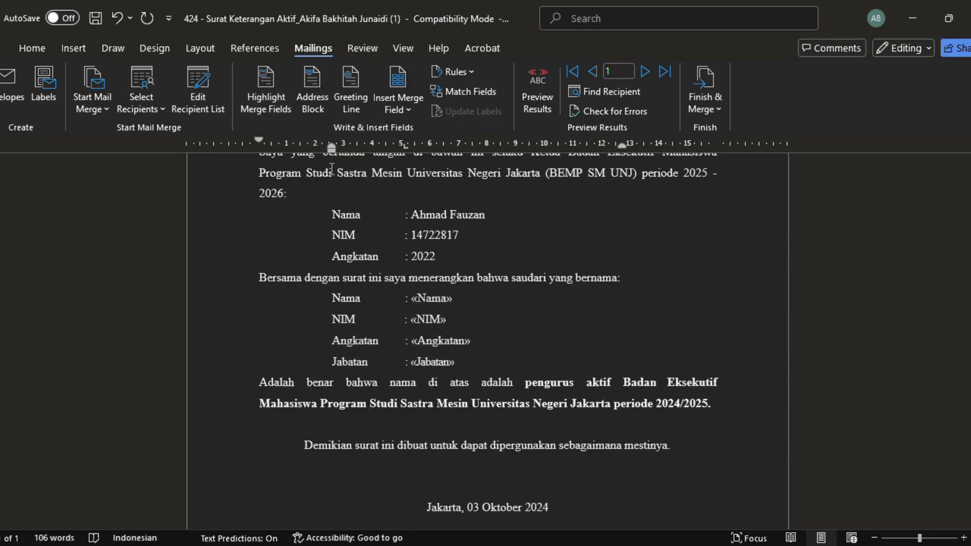
pyautogui.click(268, 111)
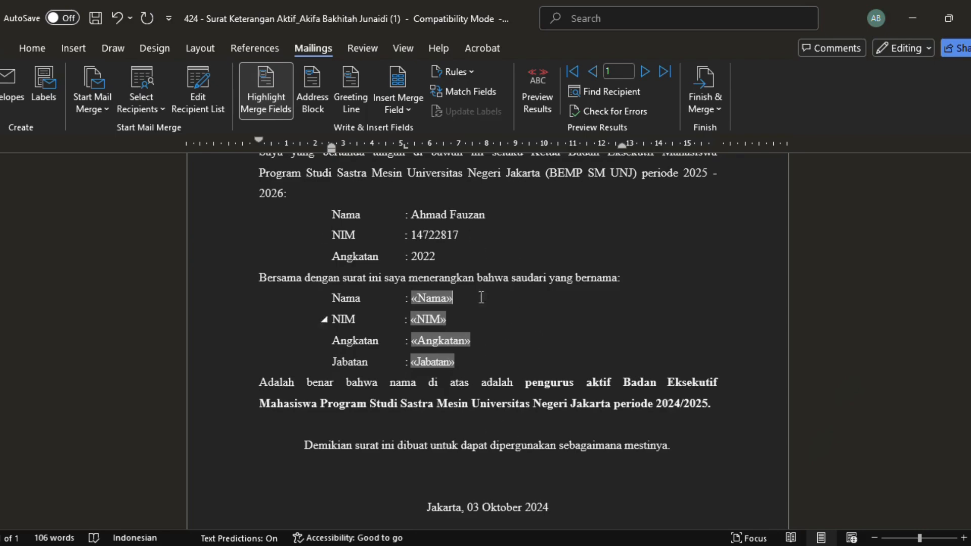
# - Go to recipient record 2 and start finishing the merge as individual editable documents
pyautogui.scroll(-1, 477, 280)
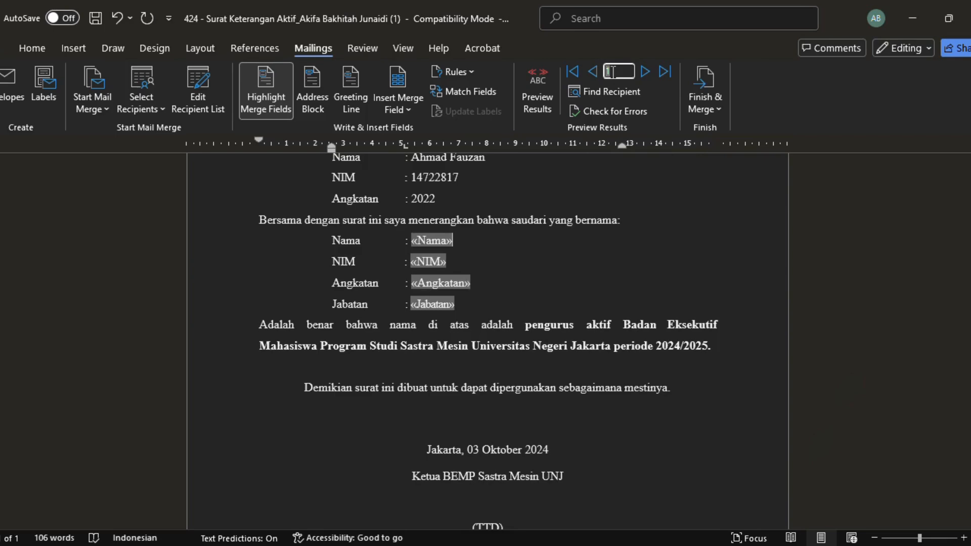
pyautogui.write('2')
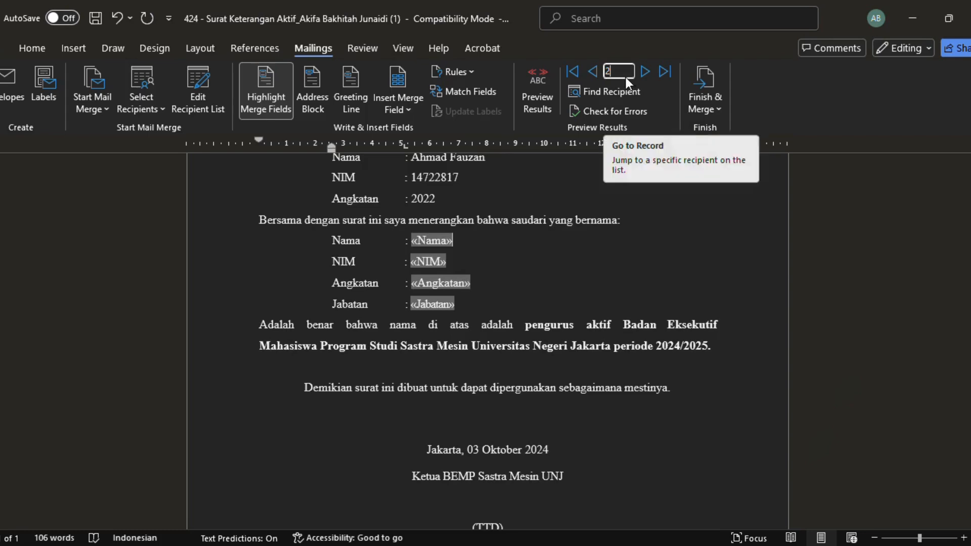
pyautogui.click(700, 119)
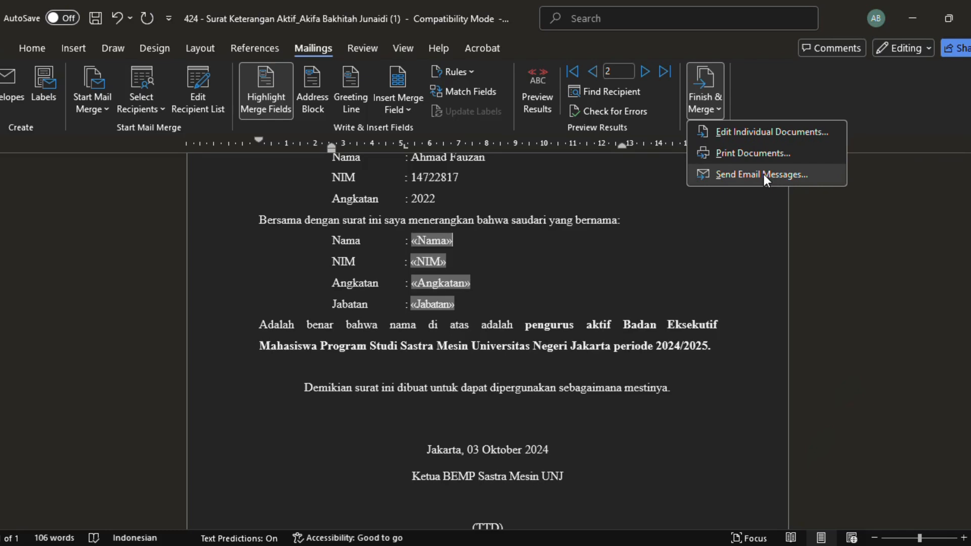
pyautogui.click(705, 141)
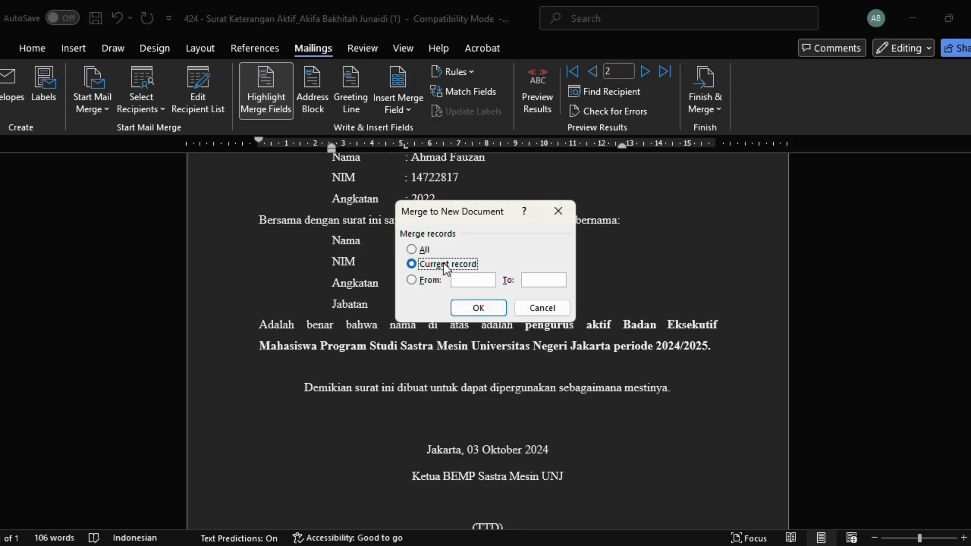
# - Try the merge options for all records and for a range from 7 to 10, and clear the range
pyautogui.click(411, 249)
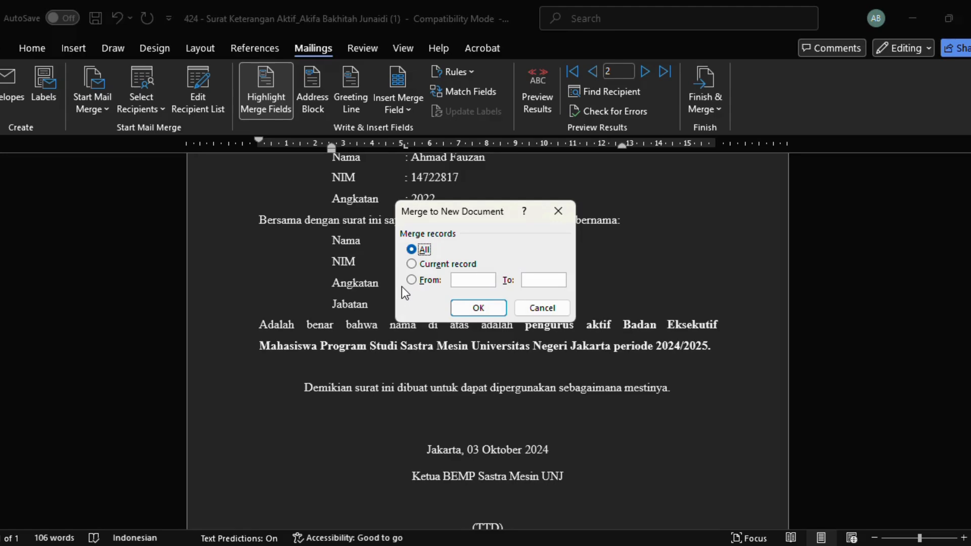
pyautogui.click(423, 267)
pyautogui.click(430, 281)
pyautogui.write('7')
pyautogui.click(534, 280)
pyautogui.write('10')
pyautogui.press('BackSpace')
pyautogui.press('BackSpace')
pyautogui.click(470, 280)
pyautogui.press('BackSpace')
# - Merge only the current record into a new document and review the resulting letter
pyautogui.click(417, 265)
pyautogui.click(478, 310)
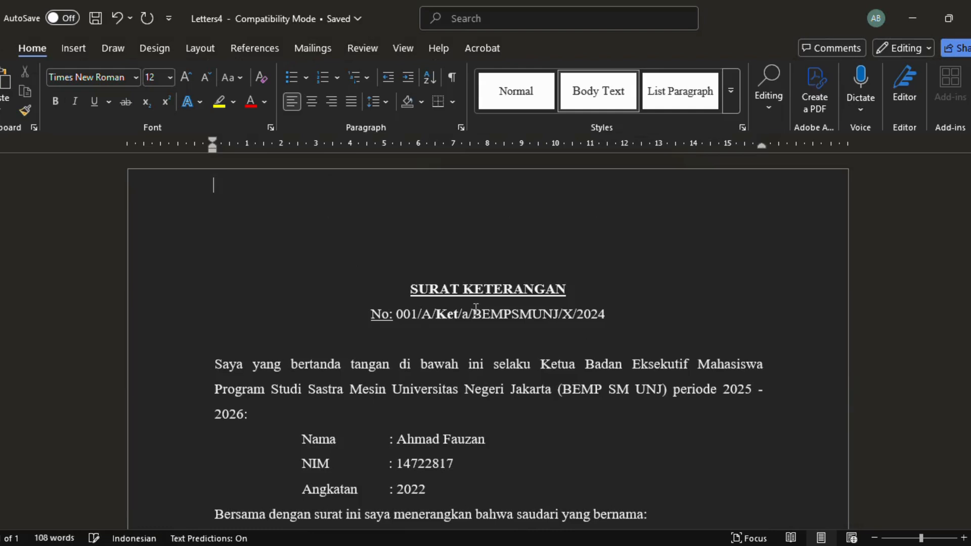
pyautogui.scroll(-2, 475, 308)
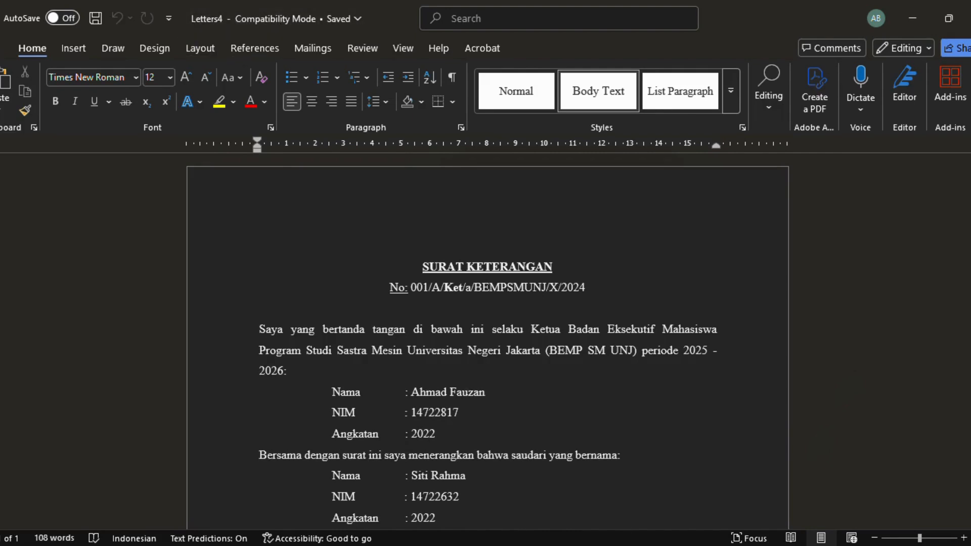
# - Look at the main letter with its merge fields, and return to the merged letter to review the recipient's filled-in details
pyautogui.moveTo(666, 529)
pyautogui.click(639, 493)
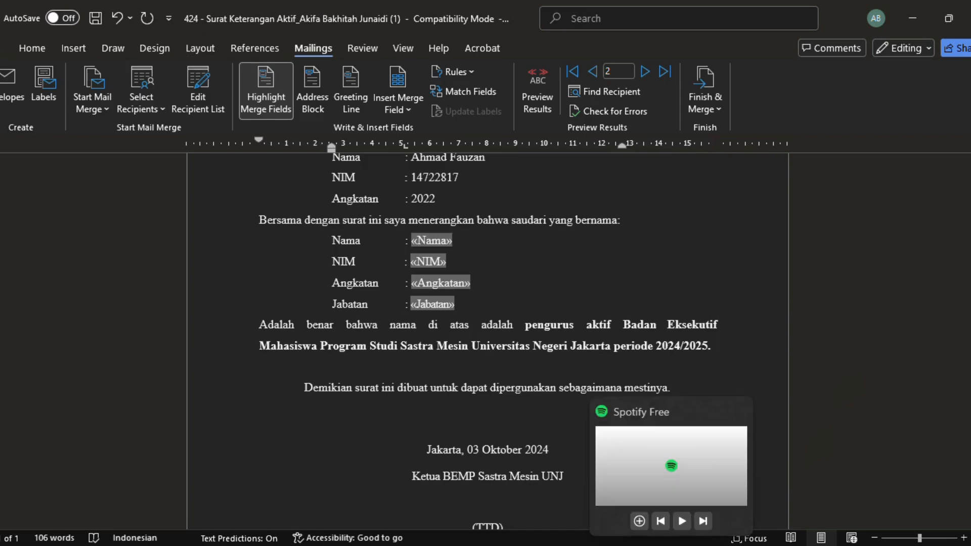
pyautogui.moveTo(704, 545)
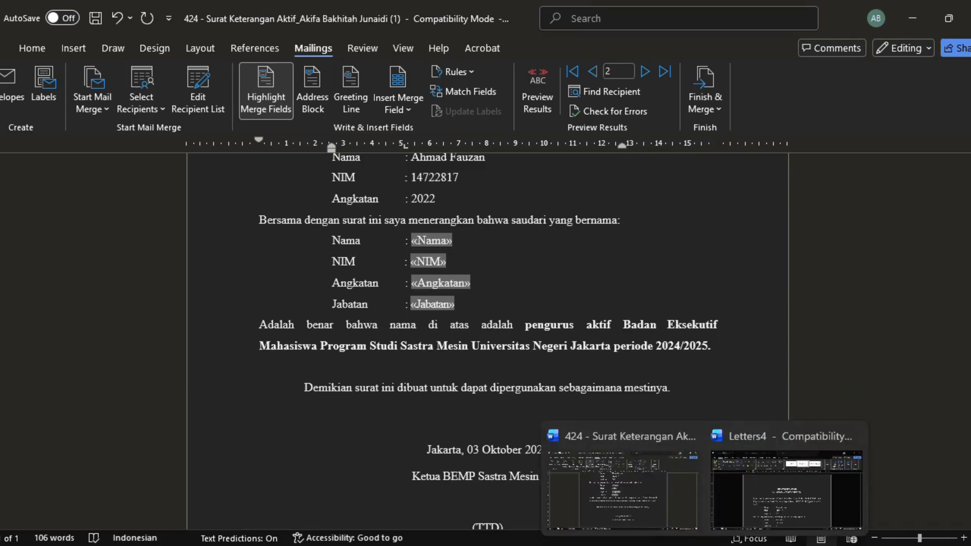
pyautogui.click(741, 491)
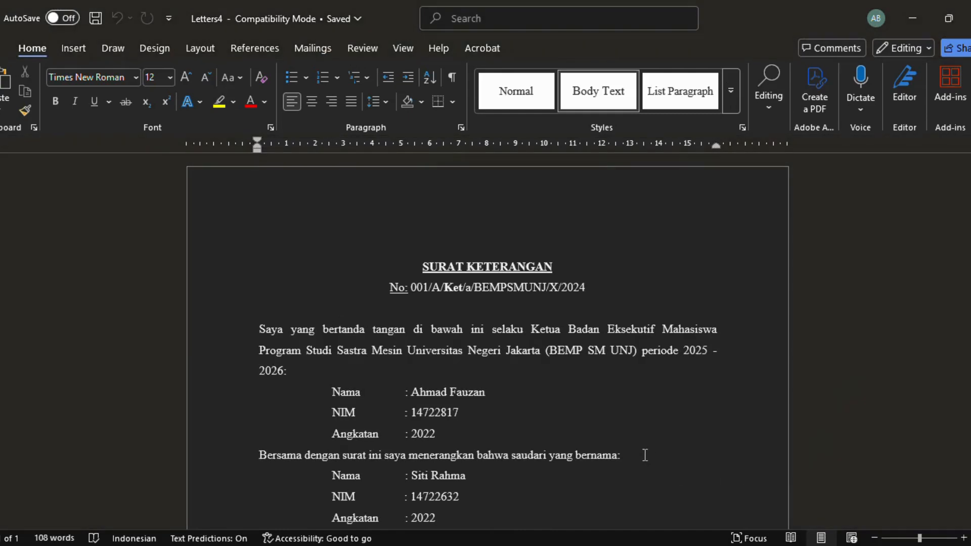
pyautogui.scroll(-3, 645, 454)
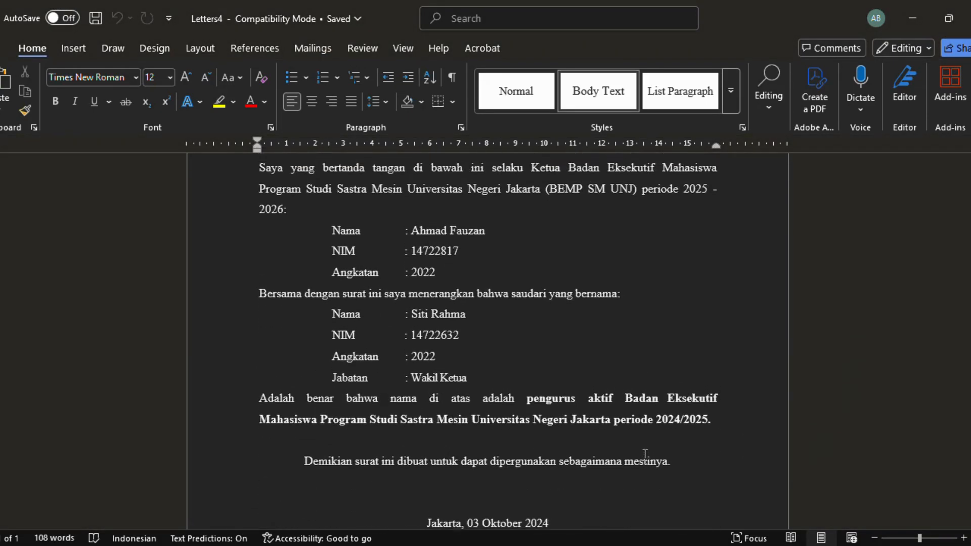
pyautogui.scroll(1, 645, 454)
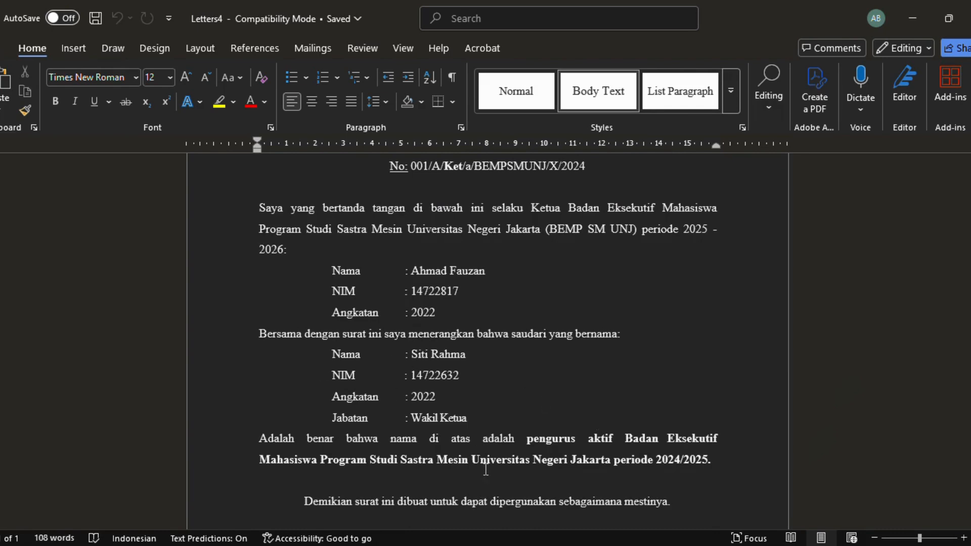
pyautogui.scroll(1, 484, 467)
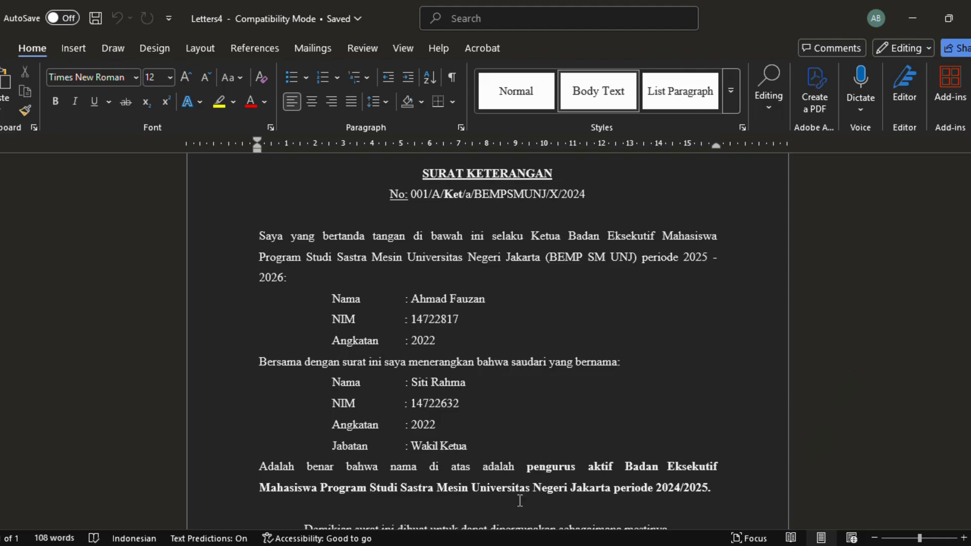
# - Open the workbook [DUMMY] Data Pengurus BEMPSM 2024 from the Downloads folder as read-only in Excel and enlarge the recipient table
pyautogui.click(500, 545)
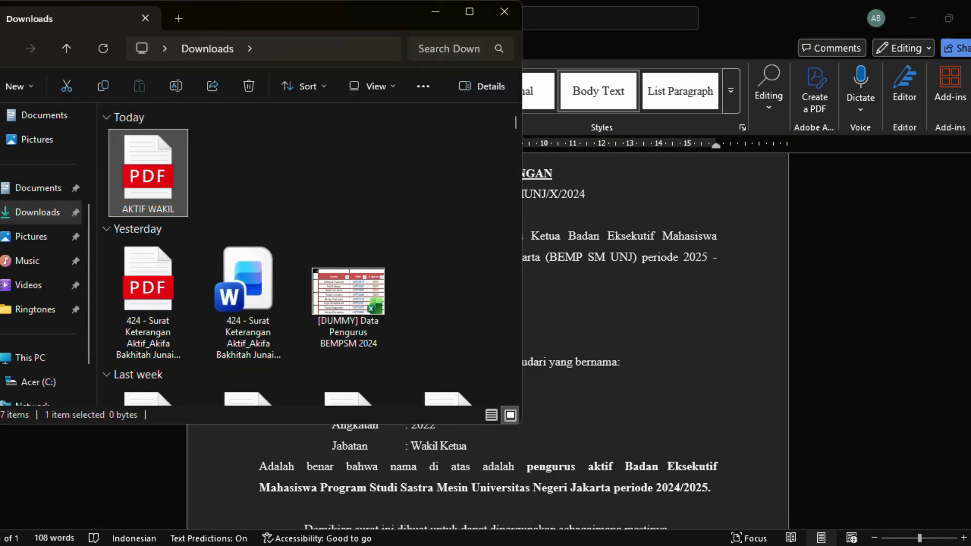
pyautogui.click(365, 320)
pyautogui.doubleClick(362, 318)
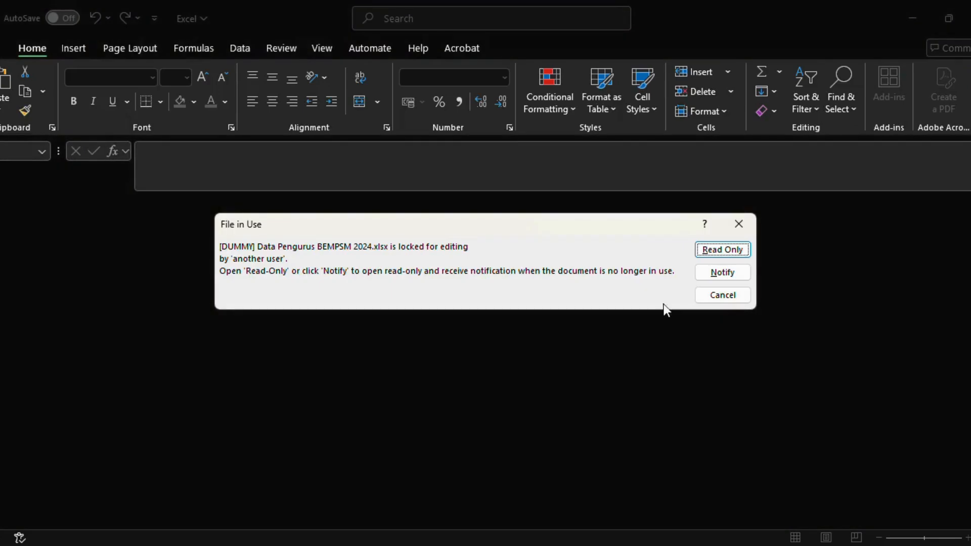
pyautogui.click(745, 250)
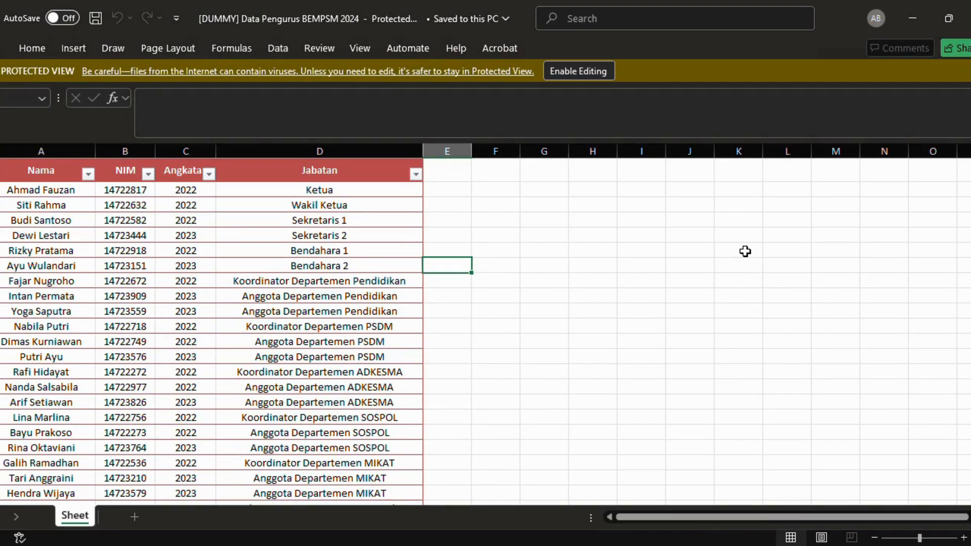
pyautogui.scroll(5, 431, 235)
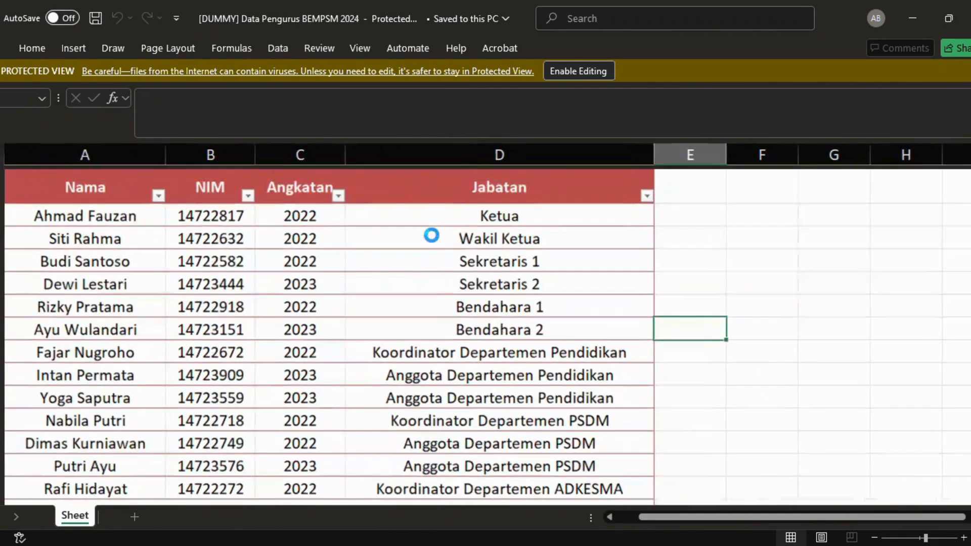
# - Check the header row from Nama to Jabatan and the second recipient's row in the board member list
pyautogui.click(83, 208)
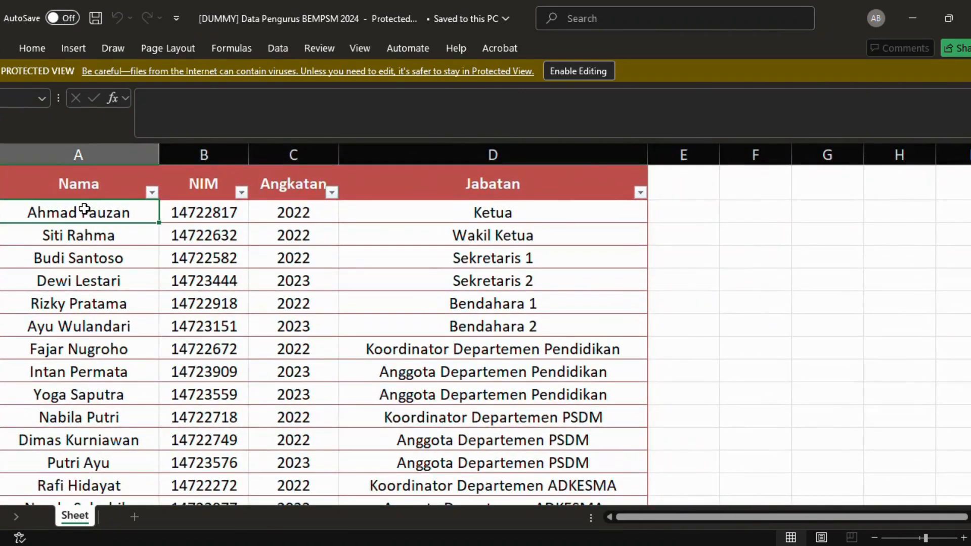
pyautogui.click(53, 189)
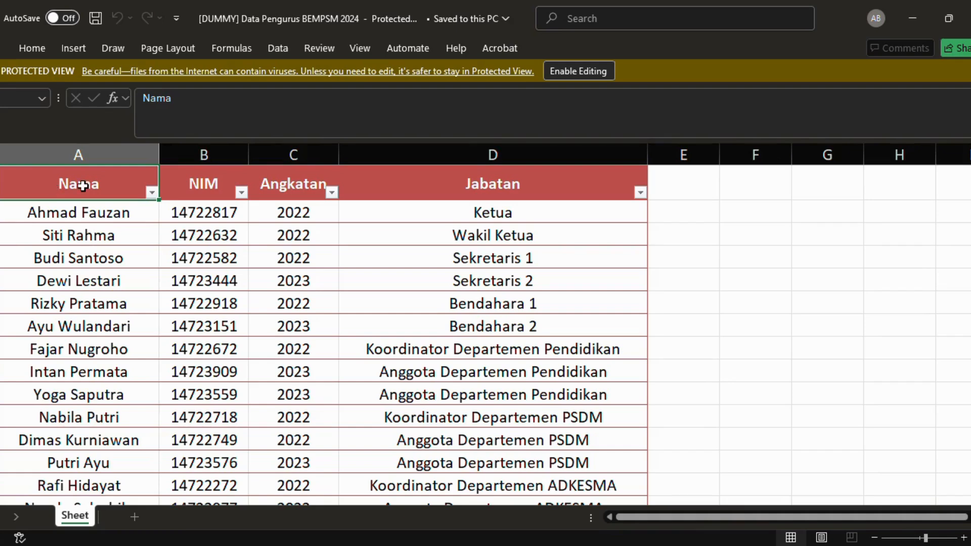
pyautogui.moveTo(82, 187); pyautogui.dragTo(410, 176)
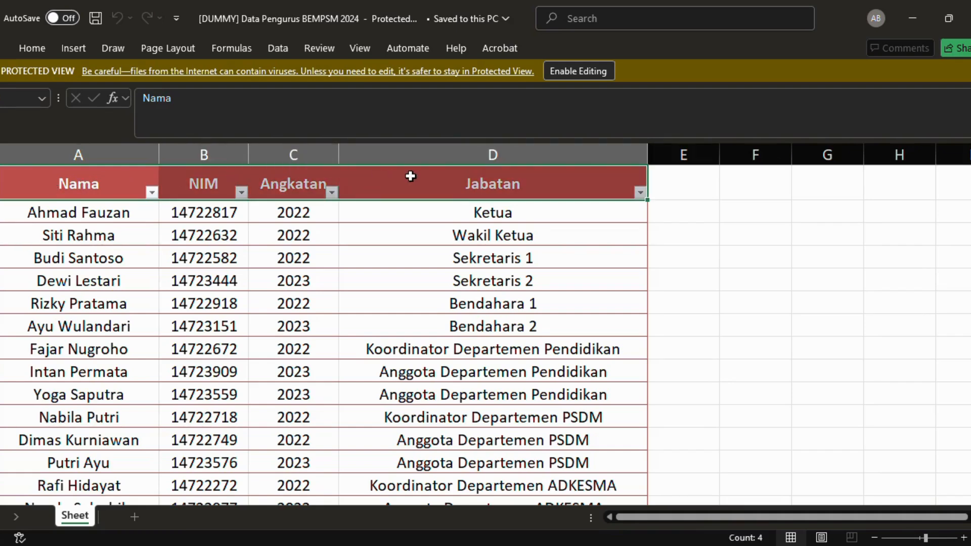
pyautogui.click(79, 218)
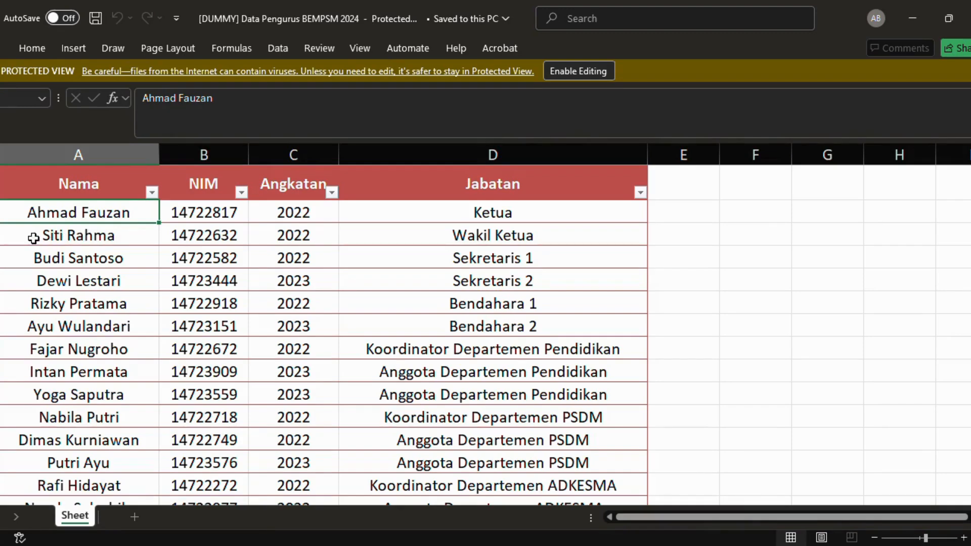
pyautogui.moveTo(33, 238); pyautogui.dragTo(401, 232)
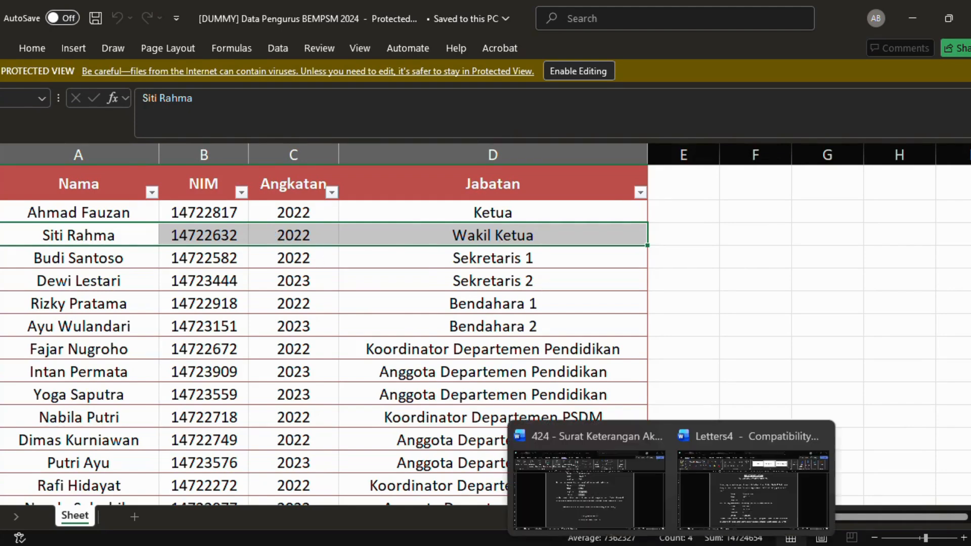
# - Switch back to the merged letter in Word and compare its recipient details with the spreadsheet row
pyautogui.click(721, 511)
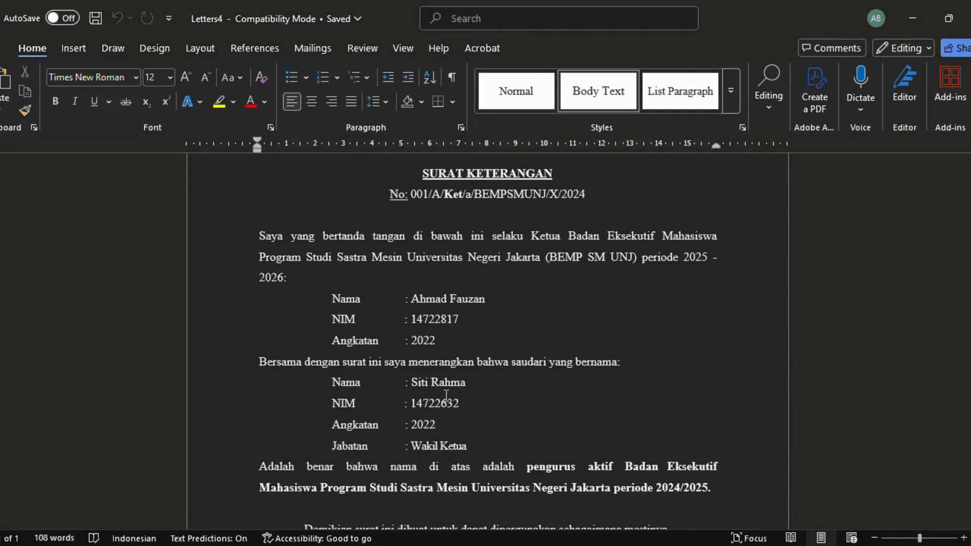
pyautogui.scroll(-2, 449, 520)
pyautogui.scroll(-3, 449, 519)
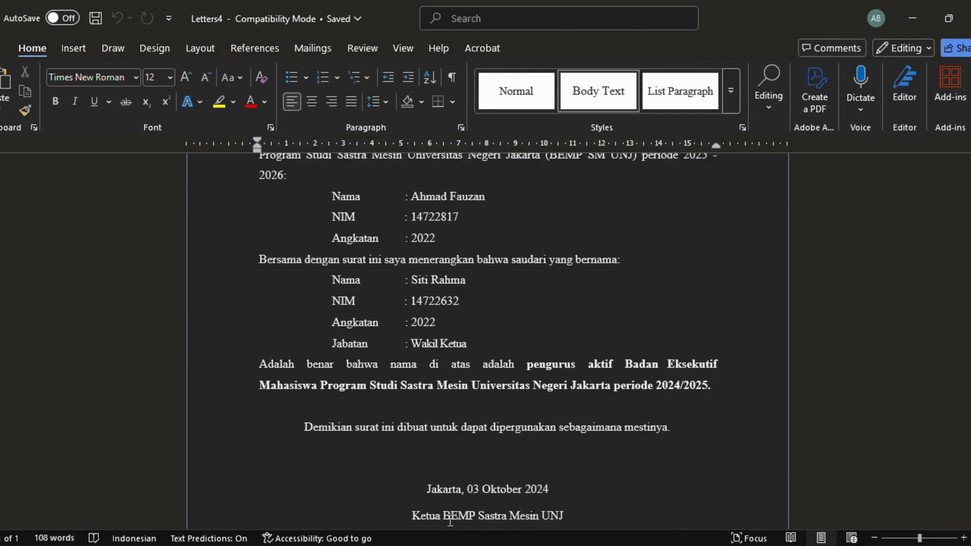
pyautogui.scroll(6, 449, 520)
pyautogui.scroll(-6, 450, 519)
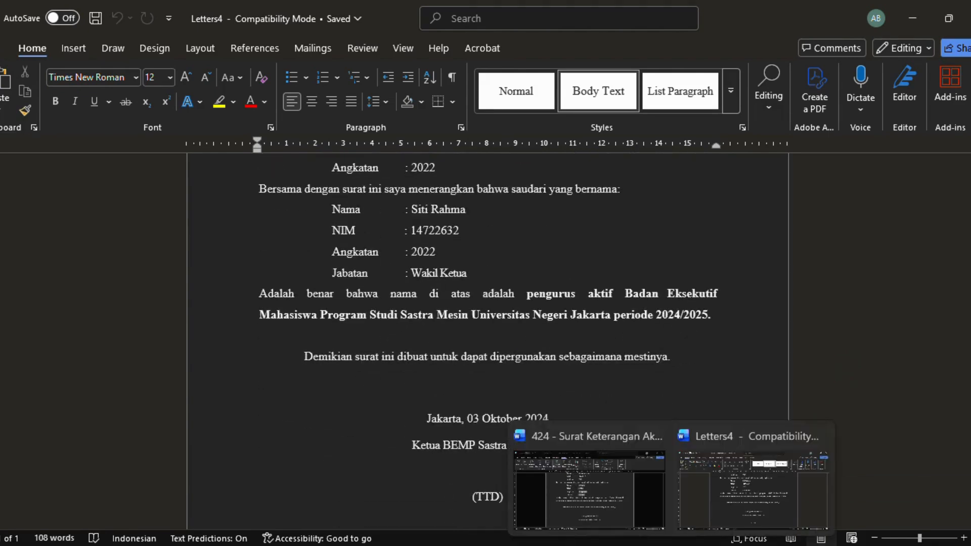
# - Switch to the main letter with the merge fields, convert it to a Normal Word Document, and check the letter's contents
pyautogui.click(644, 530)
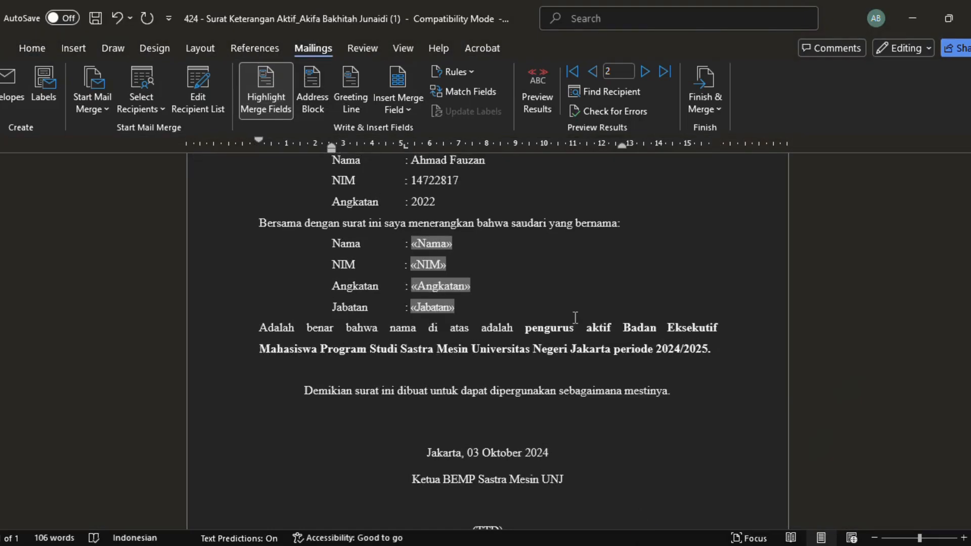
pyautogui.scroll(3, 480, 324)
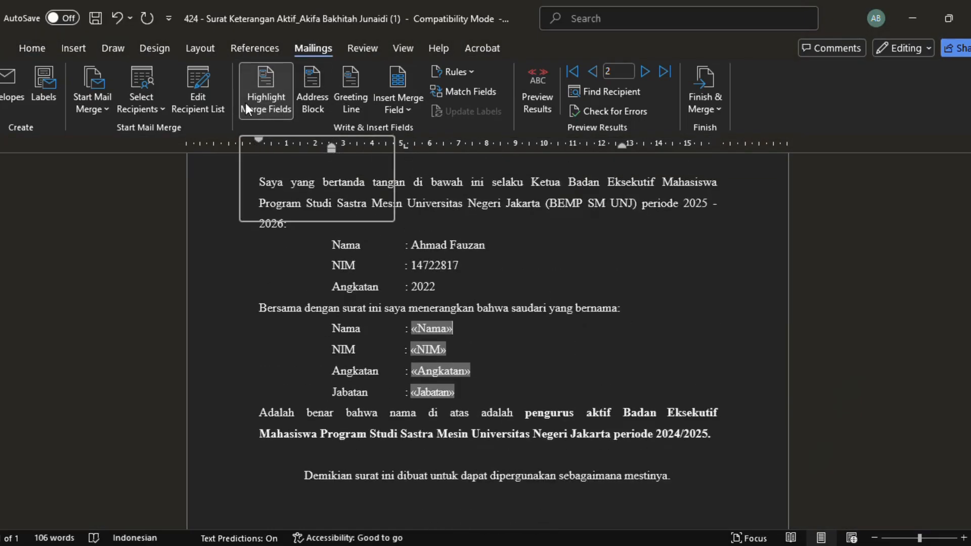
pyautogui.click(95, 99)
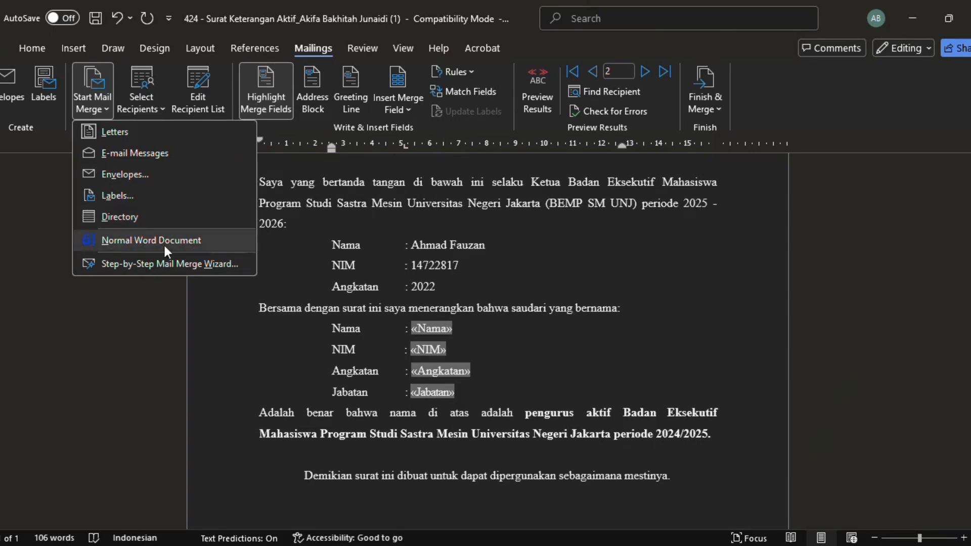
pyautogui.click(142, 242)
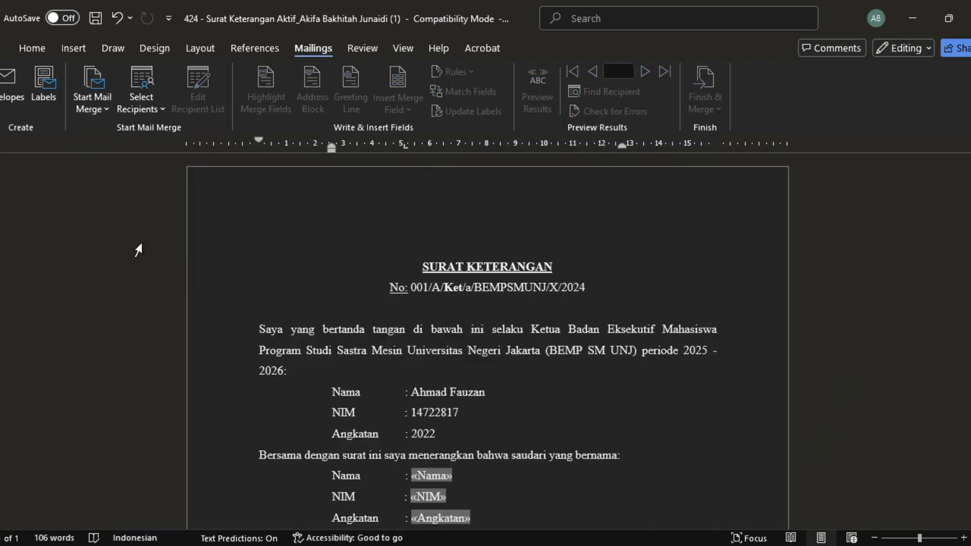
pyautogui.scroll(-5, 332, 401)
pyautogui.scroll(5, 331, 340)
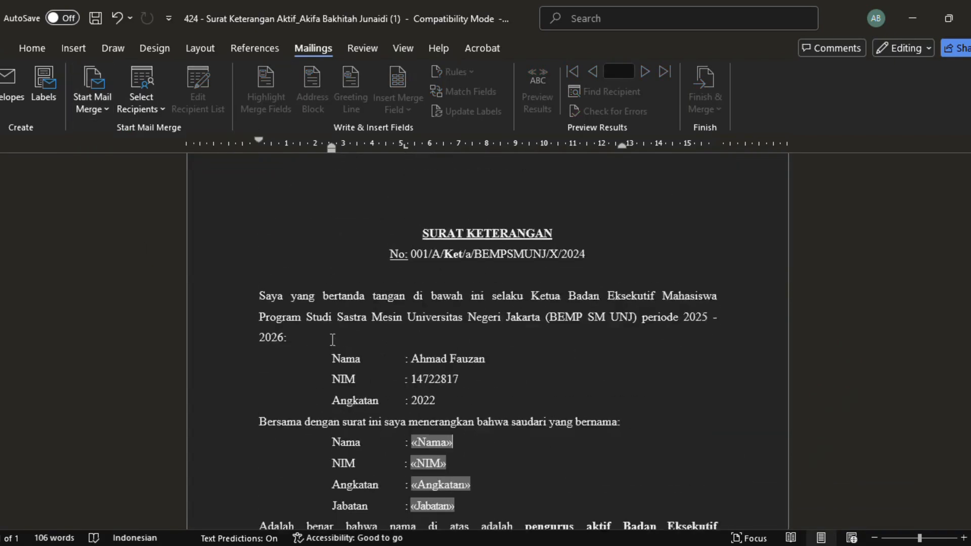
pyautogui.moveTo(671, 545)
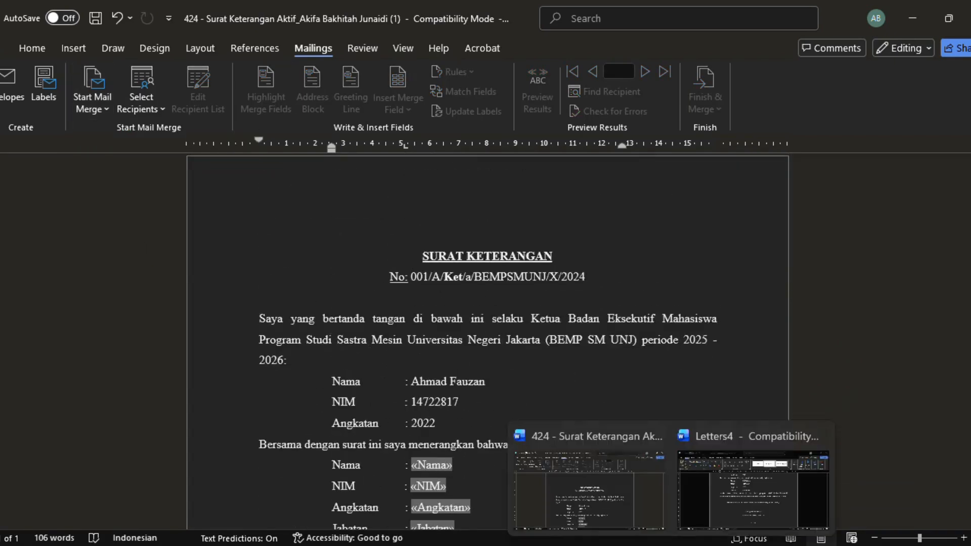
pyautogui.scroll(-2, 612, 287)
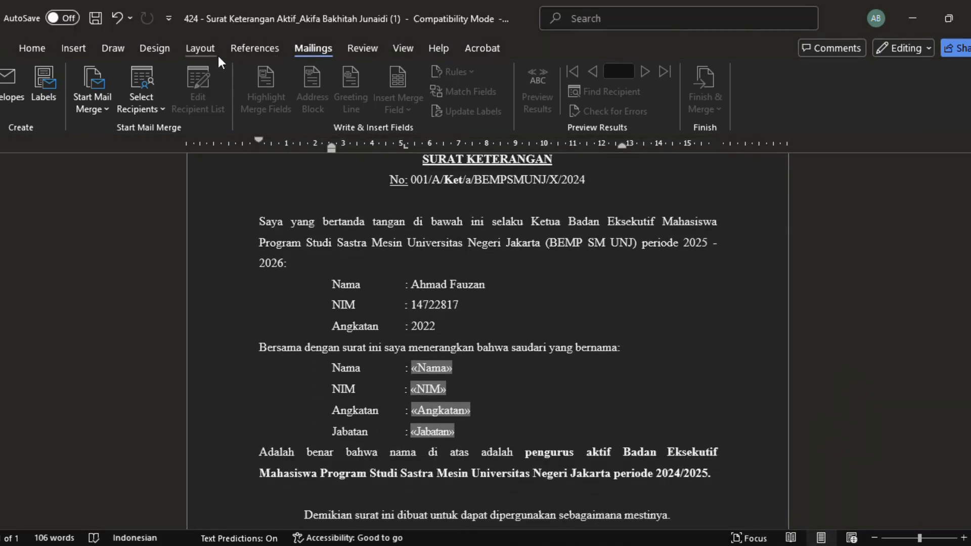
# - Connect the letter to the existing list [DUMMY] Data Pengurus BEMPSM 2024 in Downloads, using table Sheet$ with the first row as column headers
pyautogui.click(135, 93)
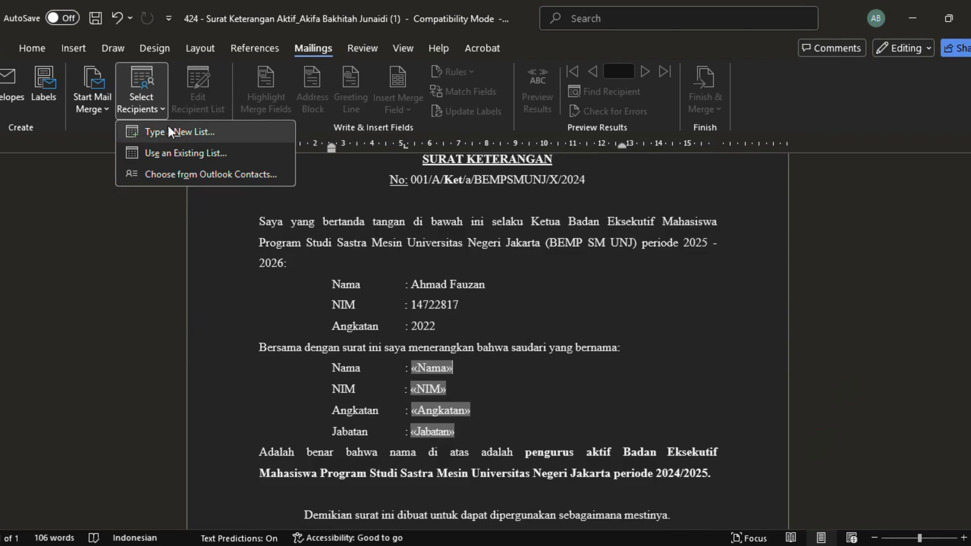
pyautogui.click(195, 154)
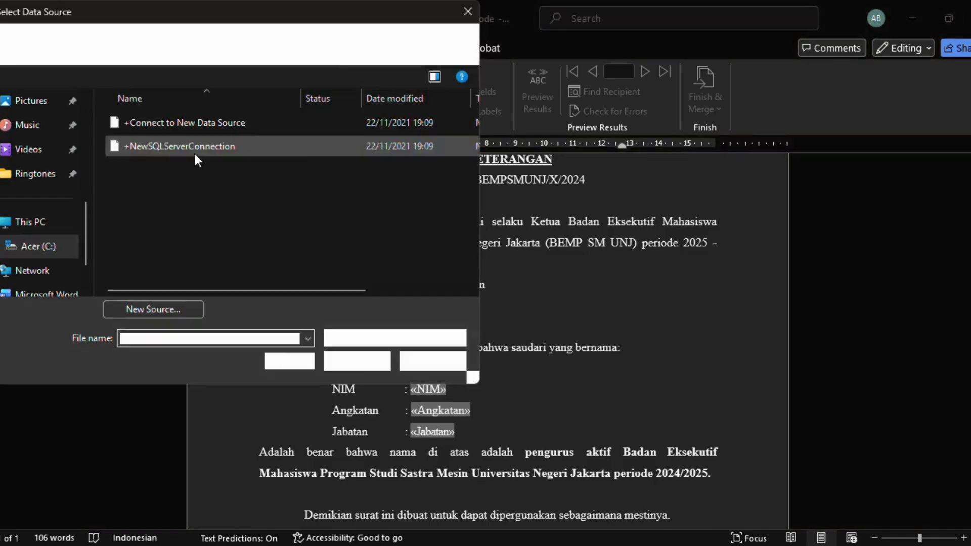
pyautogui.scroll(3, 26, 232)
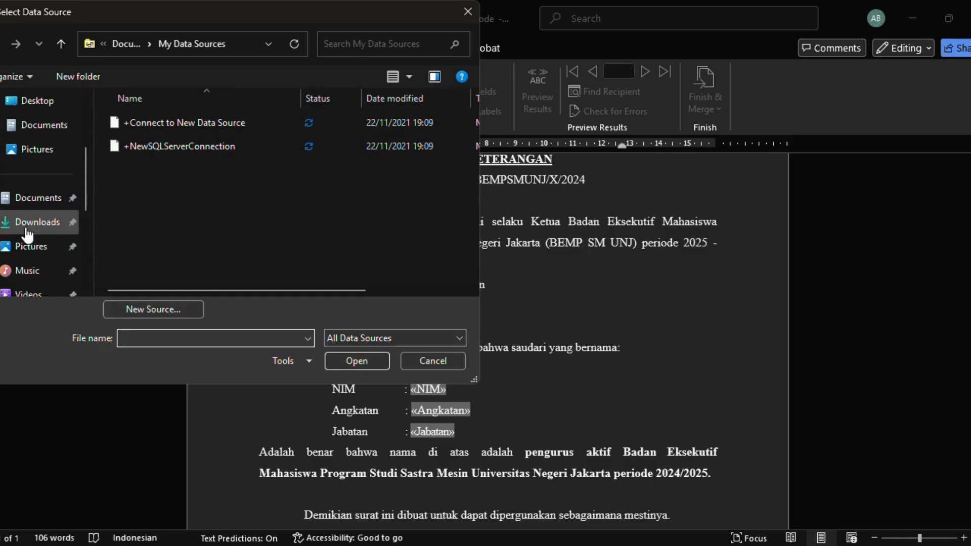
pyautogui.click(27, 232)
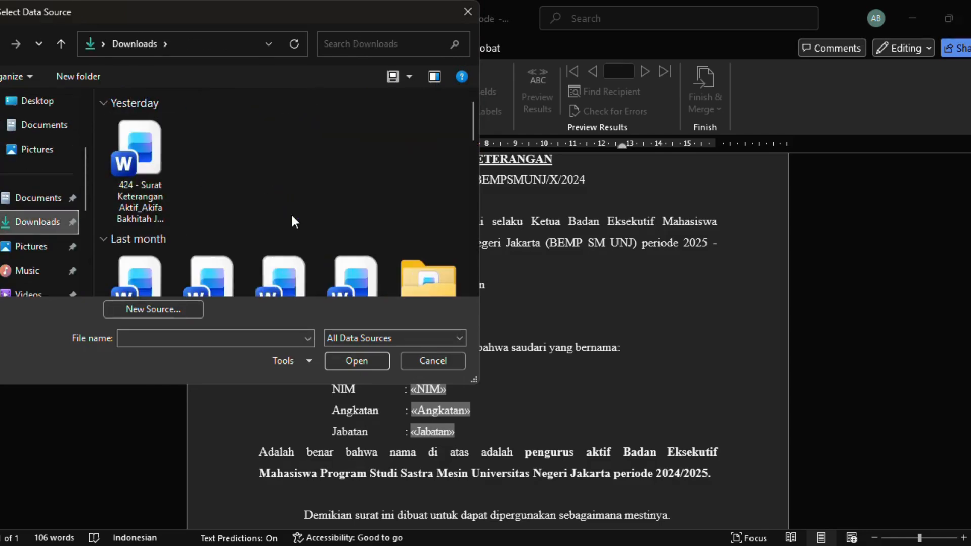
pyautogui.click(181, 186)
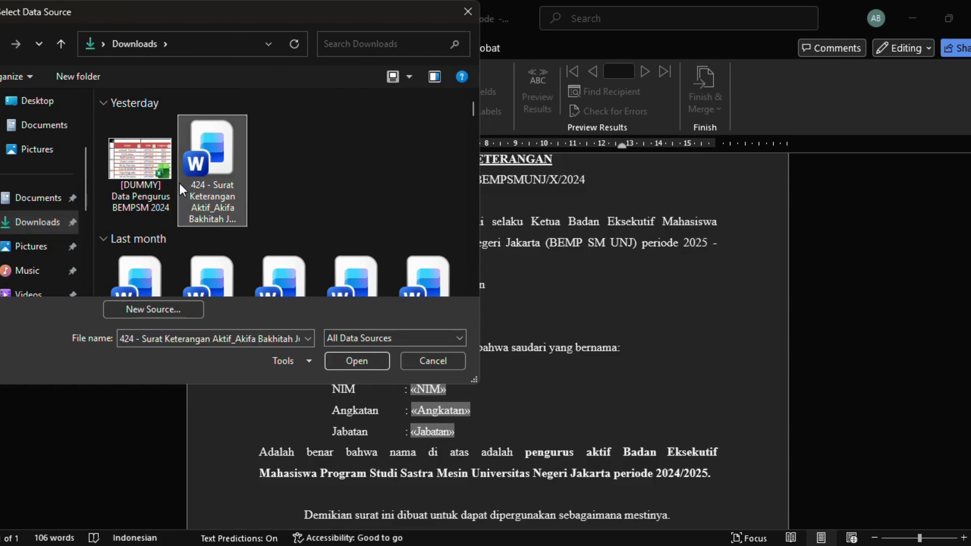
pyautogui.click(136, 181)
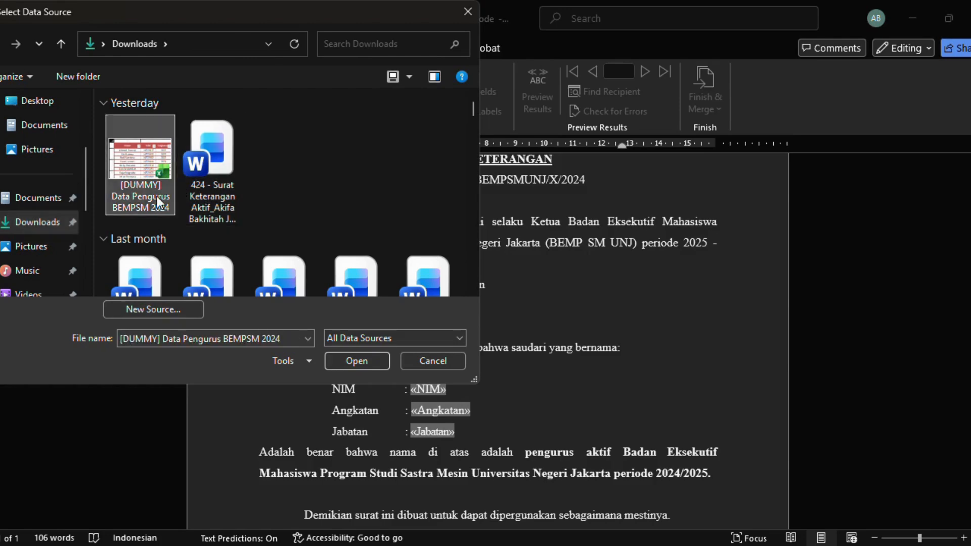
pyautogui.click(365, 354)
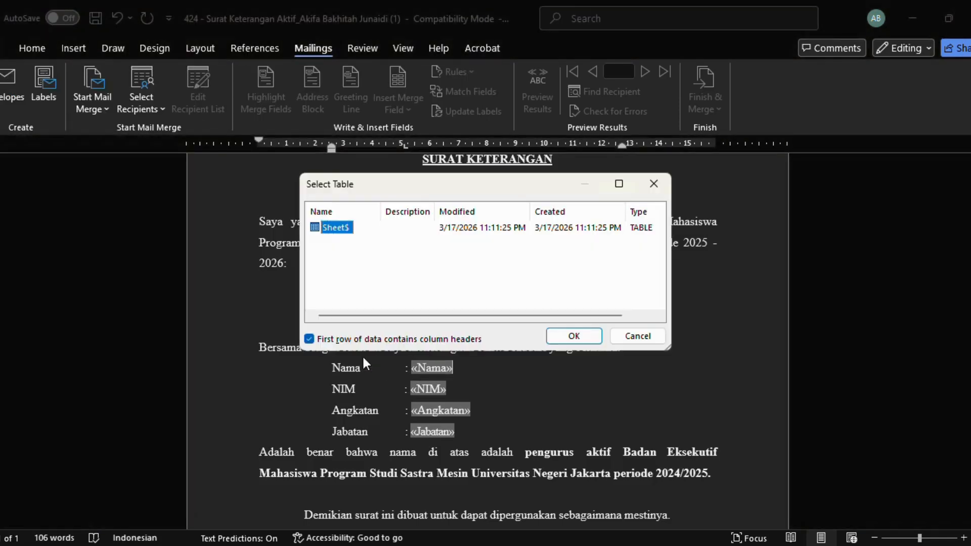
pyautogui.click(574, 336)
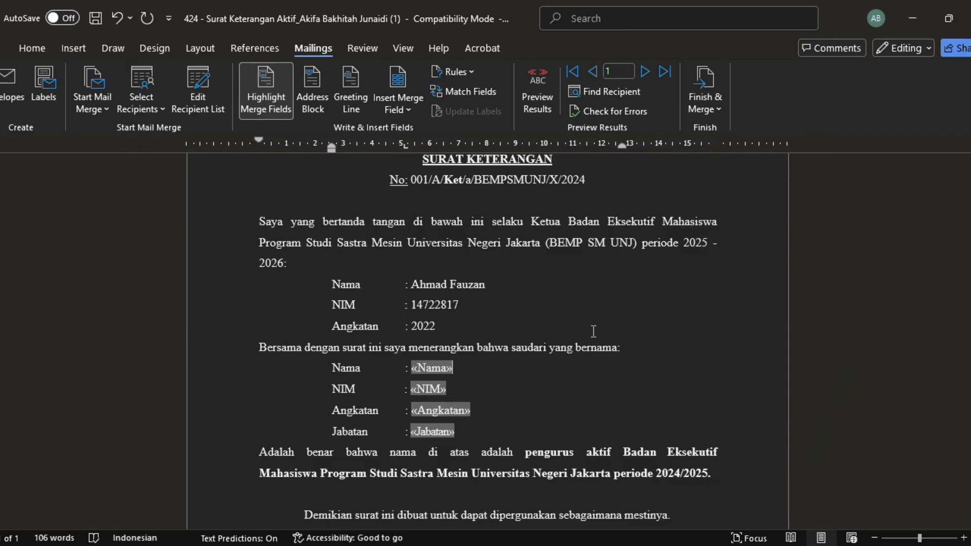
pyautogui.scroll(3, 598, 318)
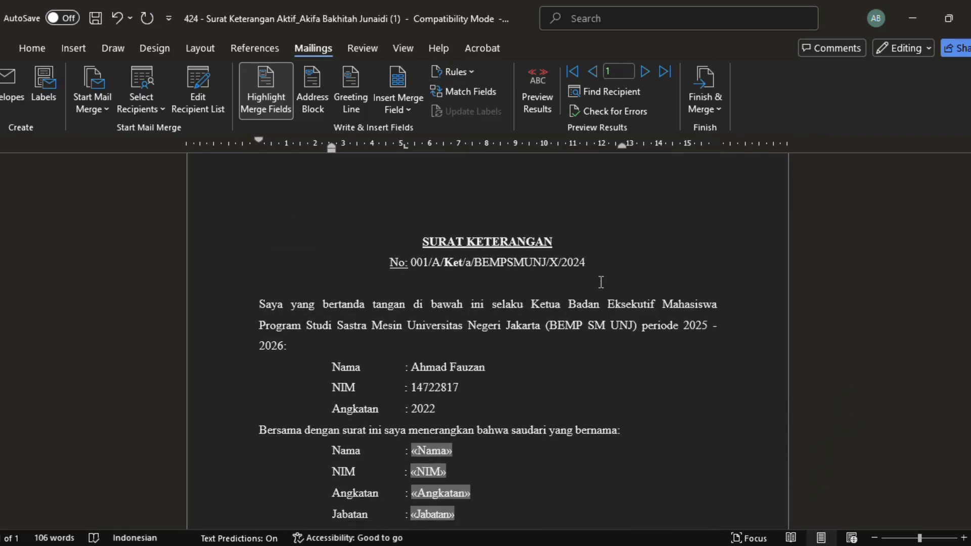
pyautogui.scroll(-3, 601, 281)
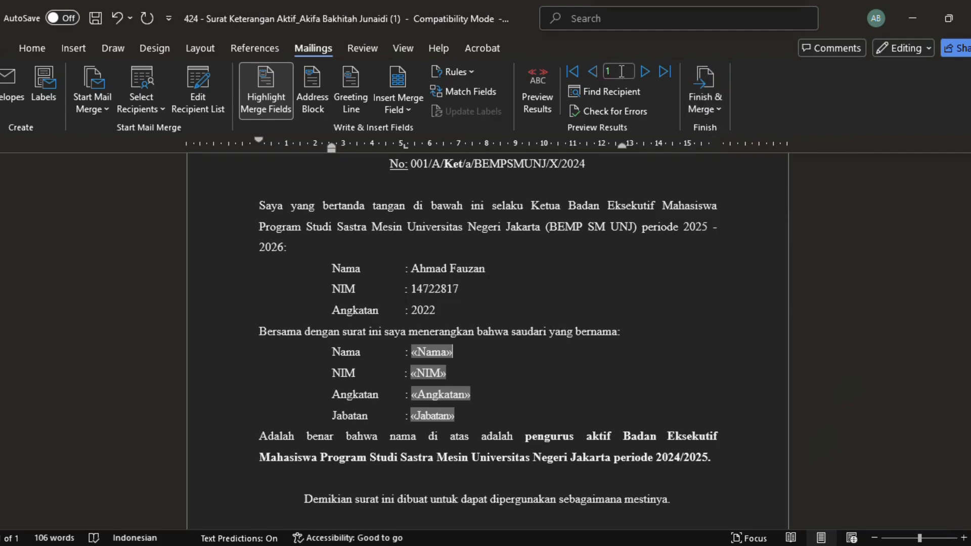
# - Go to recipient record 3 and start merging only the current record to the printer
pyautogui.press('BackSpace')
pyautogui.click(693, 92)
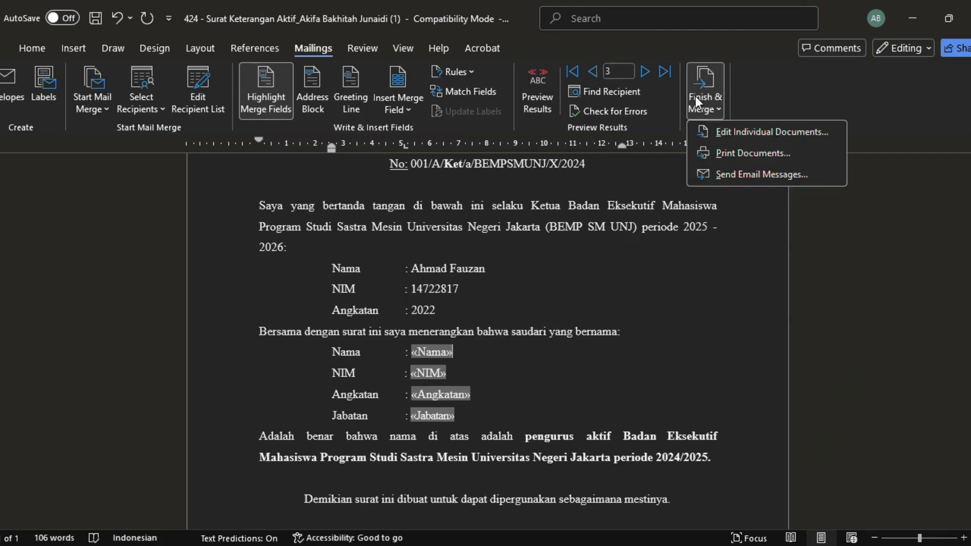
pyautogui.click(726, 154)
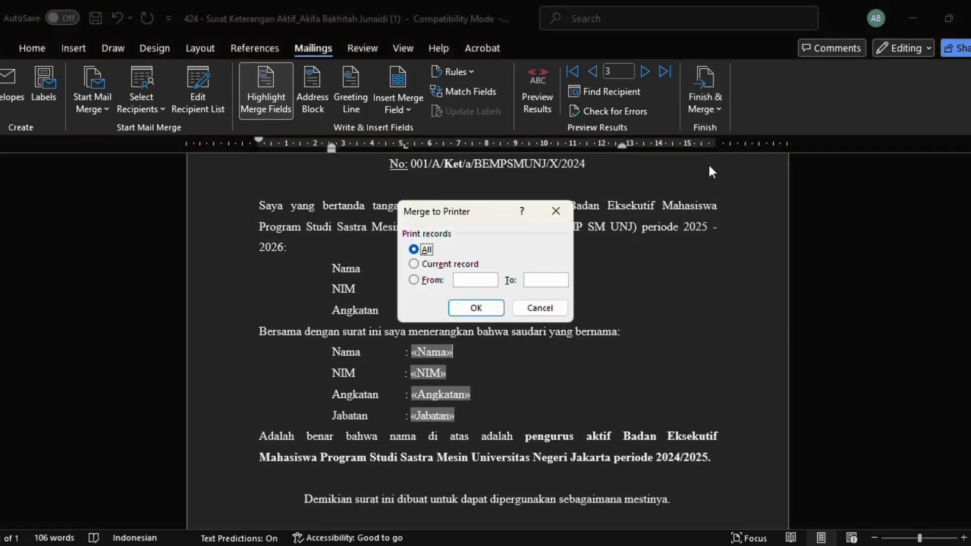
pyautogui.click(427, 265)
pyautogui.click(472, 299)
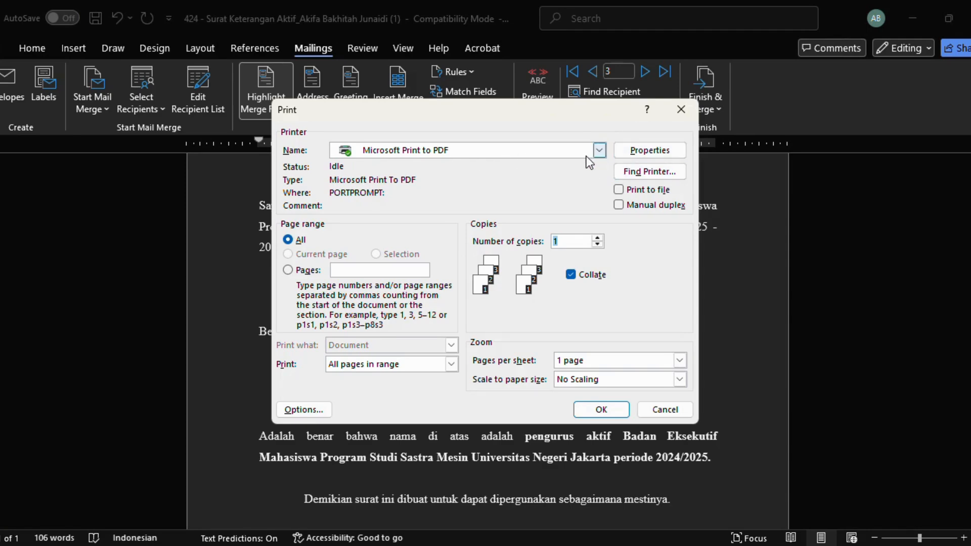
# - Print the merged letter with Microsoft Print to PDF, limiting the page range to page 3
pyautogui.click(602, 152)
pyautogui.click(601, 151)
pyautogui.click(600, 151)
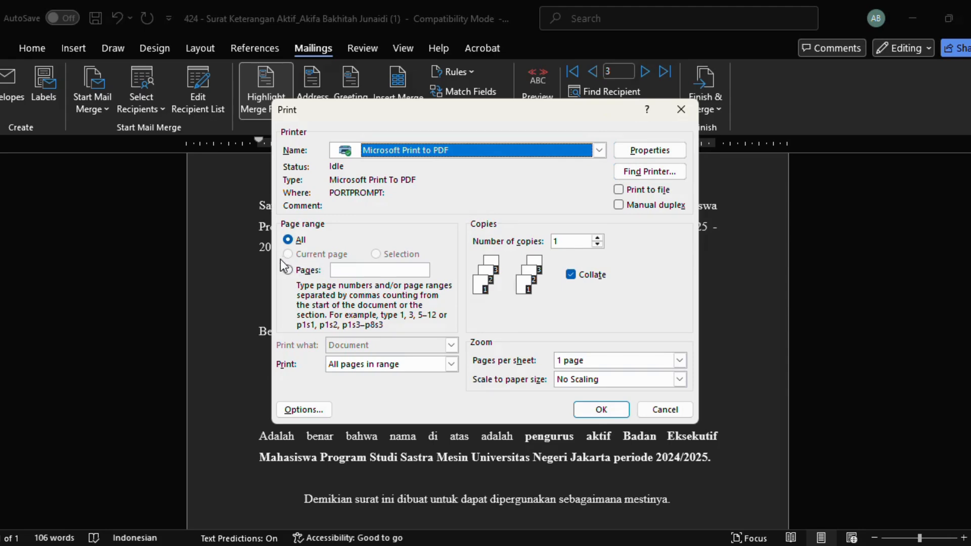
pyautogui.click(299, 240)
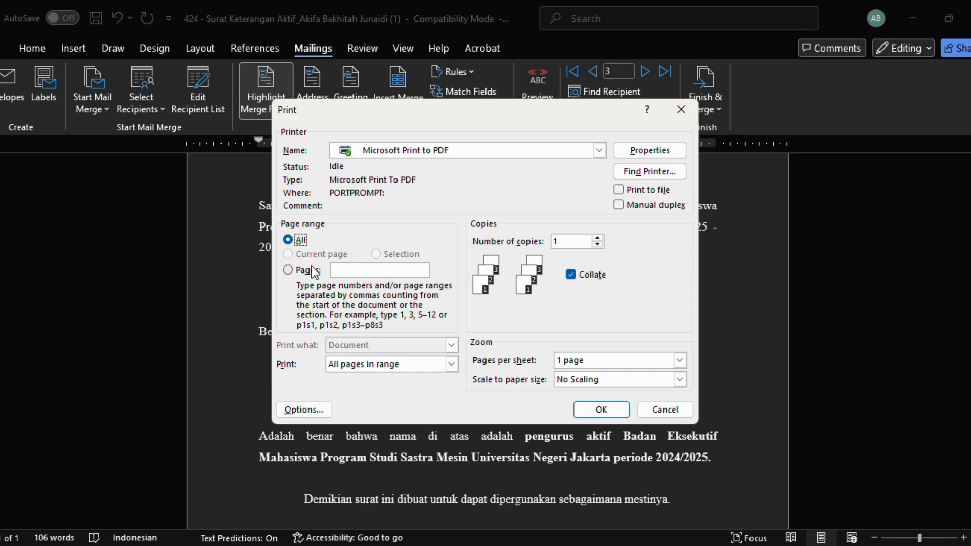
pyautogui.click(284, 271)
pyautogui.write('3')
pyautogui.click(603, 407)
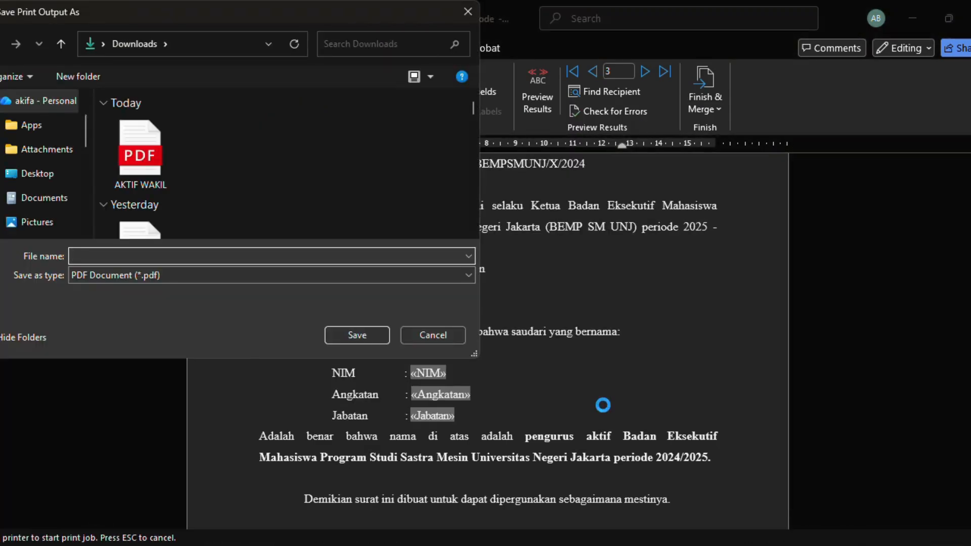
# - Save the print output in Downloads as a PDF named Surat Keterangan Aktif Sekre 1
pyautogui.press('capslock')
pyautogui.write('d')
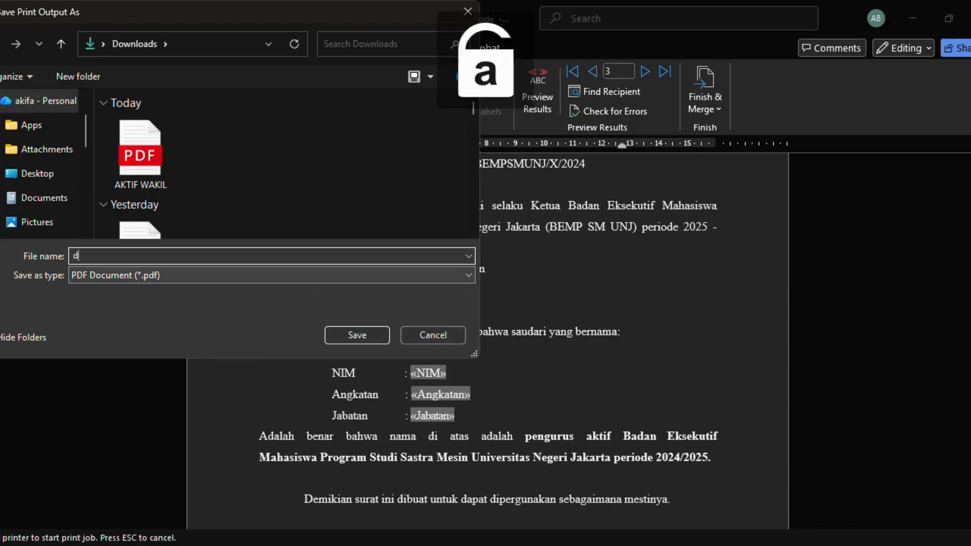
pyautogui.press('BackSpace')
pyautogui.press('capslock')
pyautogui.write('S')
pyautogui.press('capslock')
pyautogui.write('u')
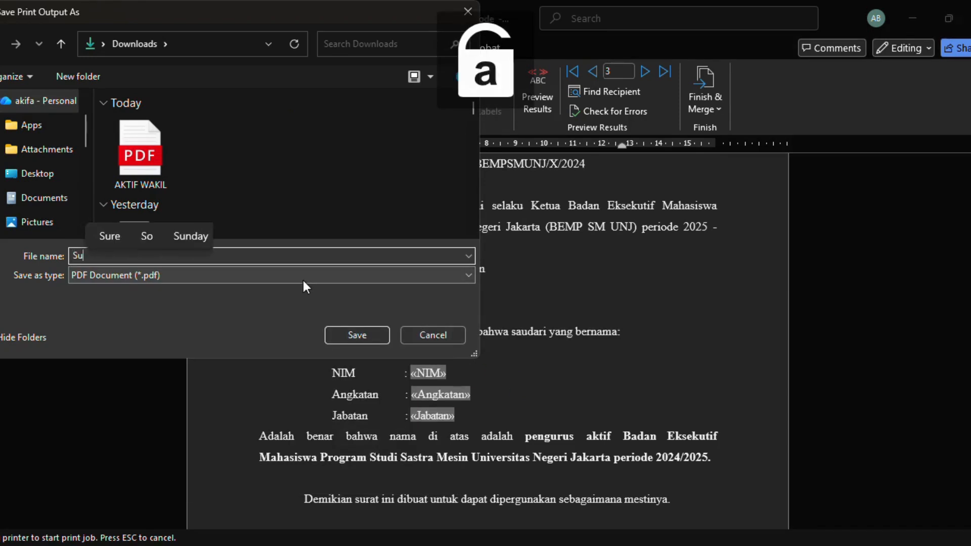
pyautogui.write('rat Keteran')
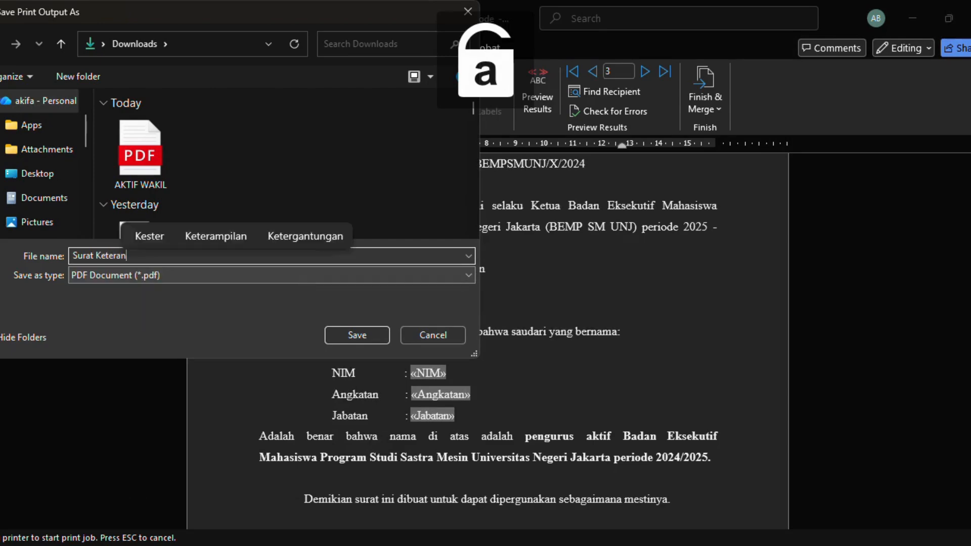
pyautogui.write('gan')
pyautogui.press('capslock')
pyautogui.write('A')
pyautogui.press('capslock')
pyautogui.write('kt')
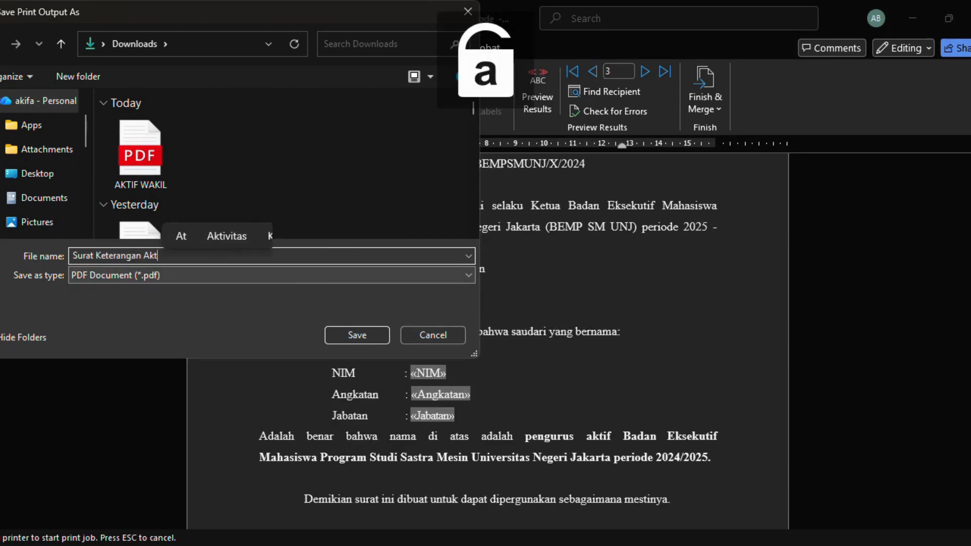
pyautogui.write('if')
pyautogui.press('capslock')
pyautogui.write('S')
pyautogui.press('capslock')
pyautogui.write('ekre')
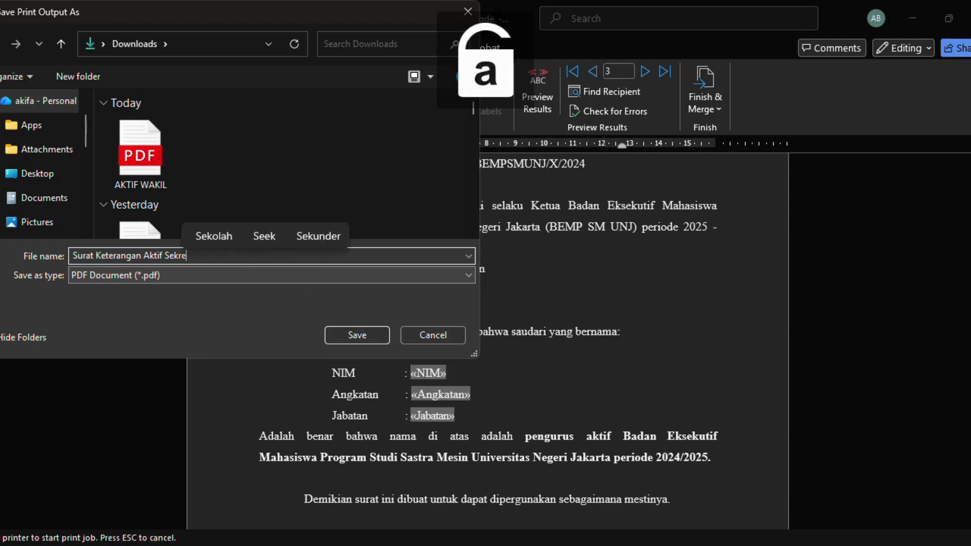
pyautogui.write(' 1')
pyautogui.press('Return')
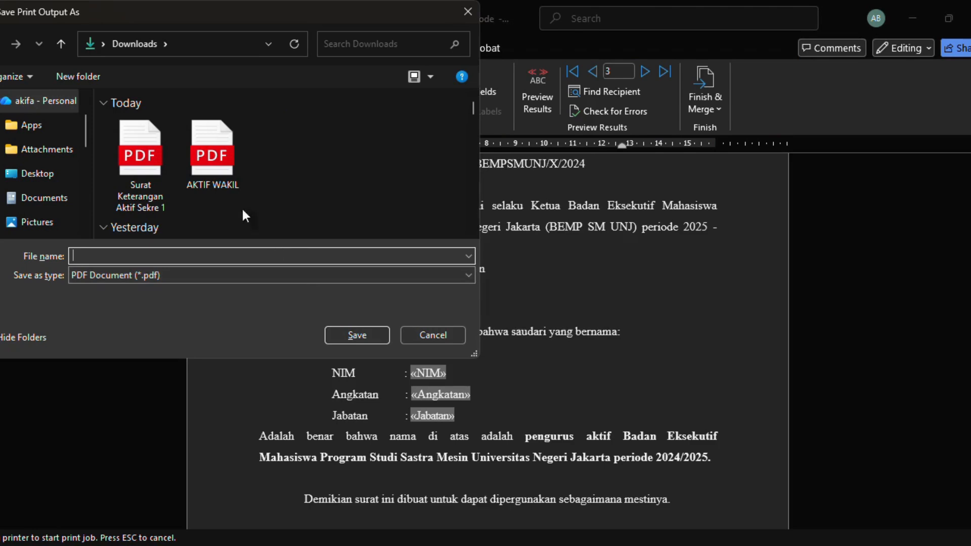
# - Decline replacing the existing Surat Keterangan Aktif Sekre 1 file and cancel the repeated print output save
pyautogui.doubleClick(159, 187)
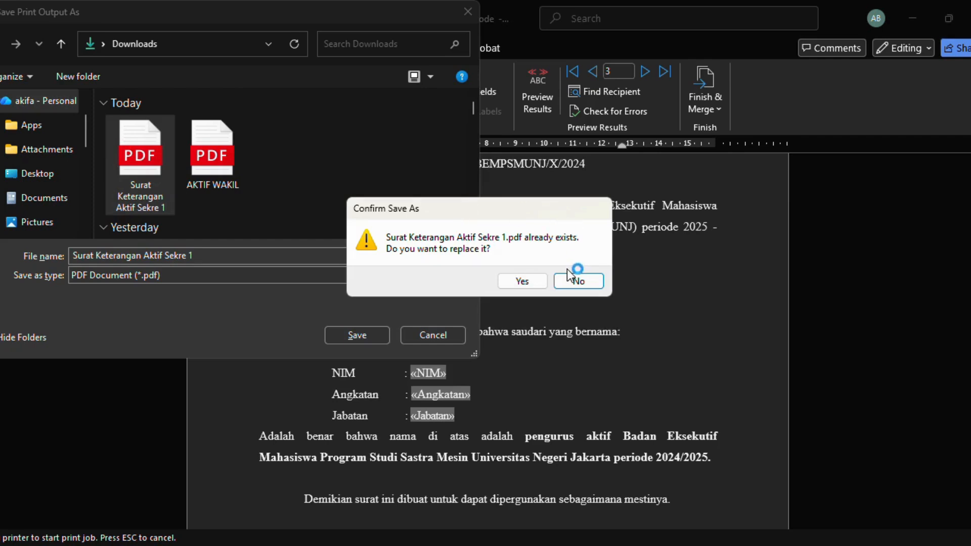
pyautogui.click(579, 282)
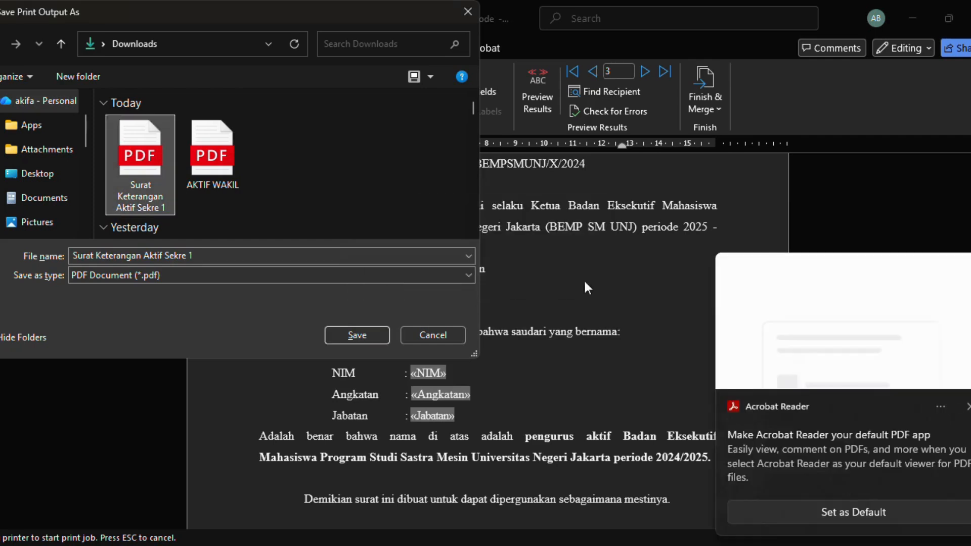
pyautogui.click(433, 334)
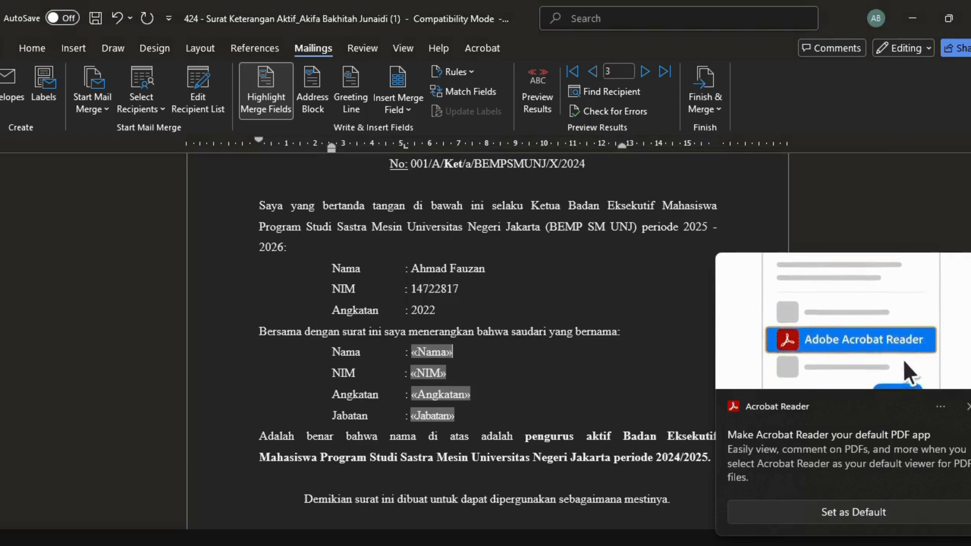
# - Open Surat Keterangan Aktif Sekre 1 from Downloads in the browser, dismiss the Acrobat Reader notification, and reload the PDF
pyautogui.hotkey('alt', 'Tab')
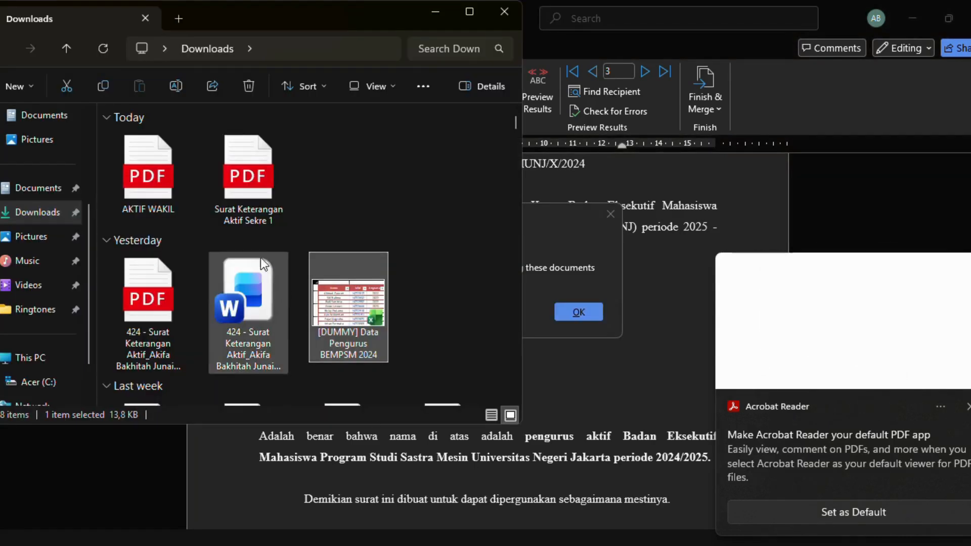
pyautogui.click(263, 203)
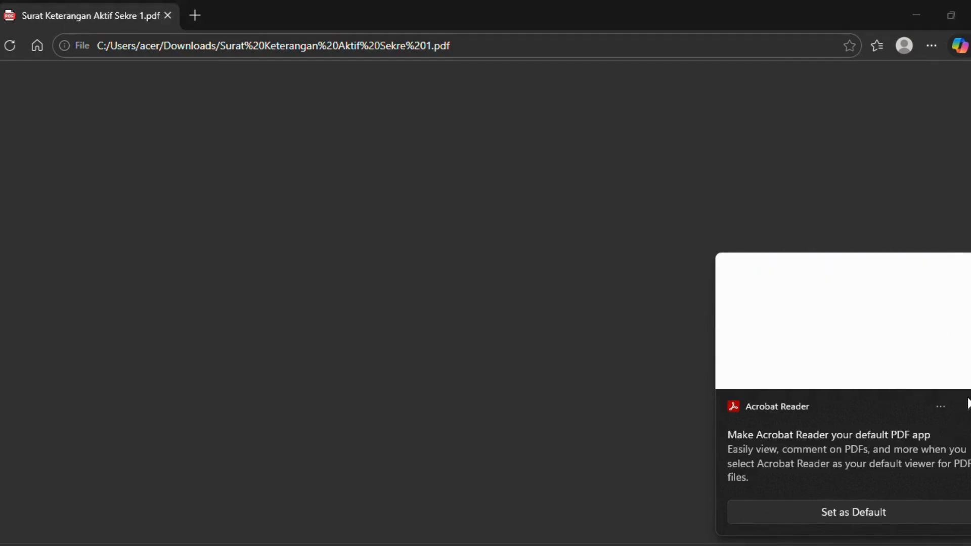
pyautogui.click(966, 404)
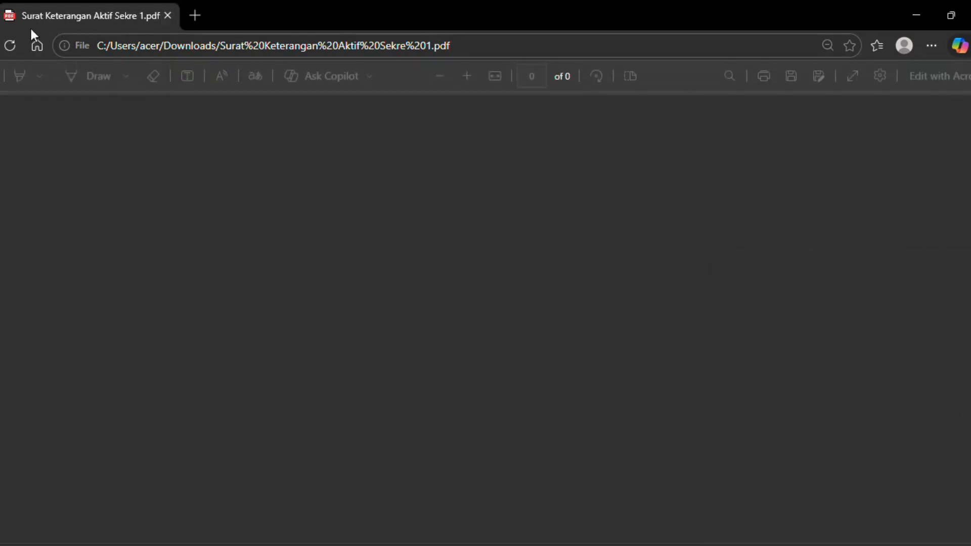
pyautogui.click(8, 45)
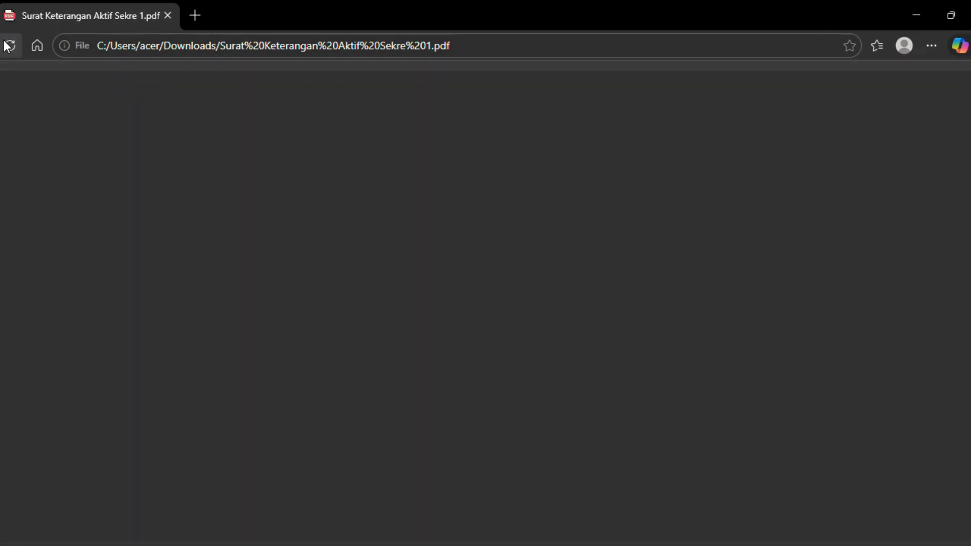
pyautogui.click(7, 45)
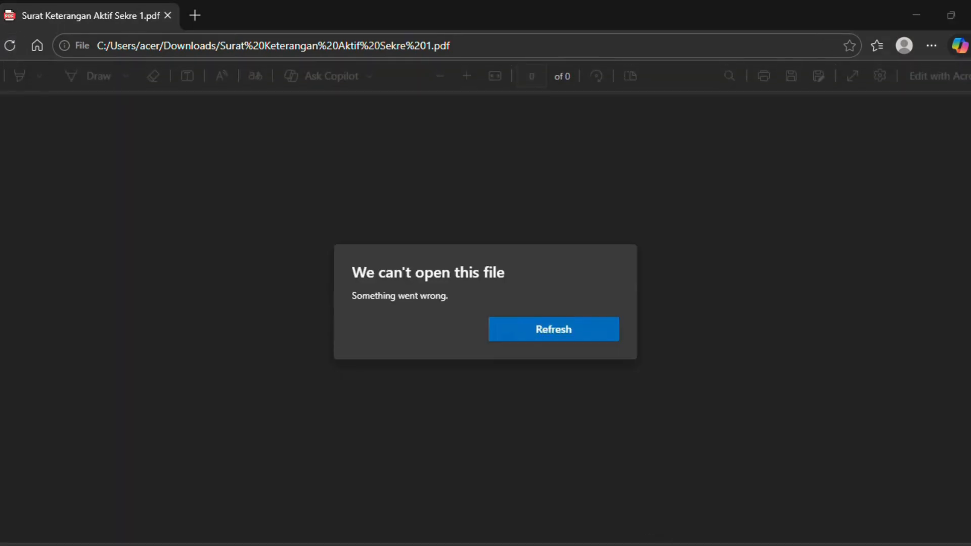
# - Switch back to the main letter in Word and print the current record to PDF, covering all pages, saved as sekre 1
pyautogui.moveTo(622, 543)
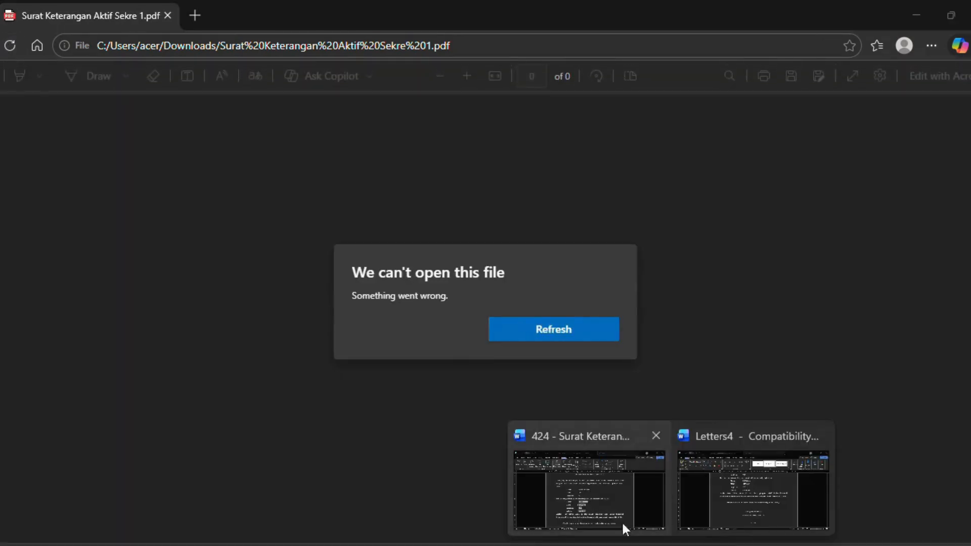
pyautogui.click(601, 508)
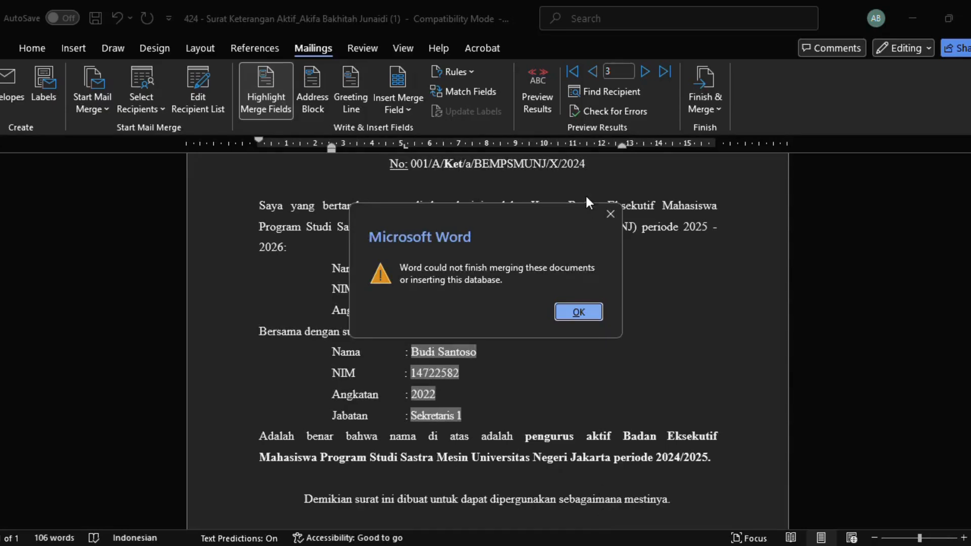
pyautogui.click(614, 216)
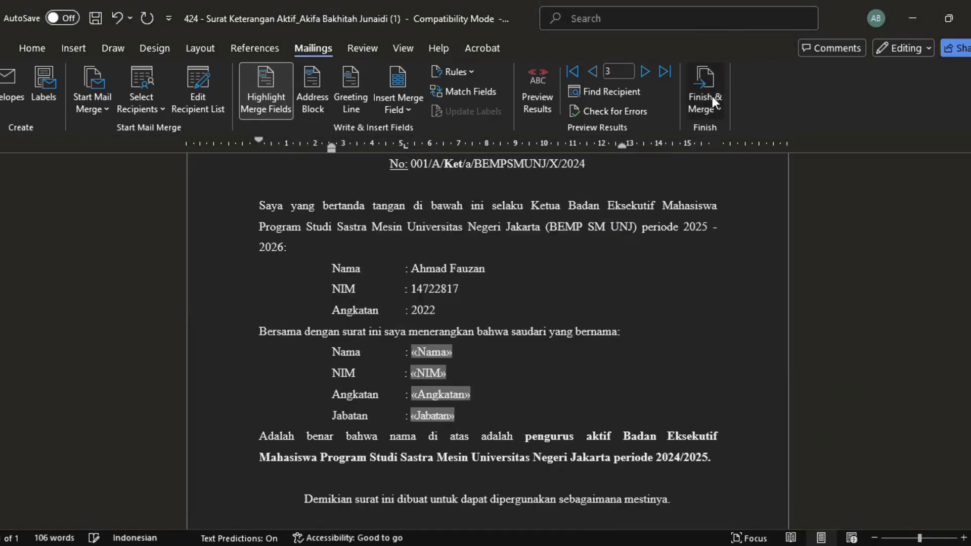
pyautogui.click(717, 108)
pyautogui.click(730, 151)
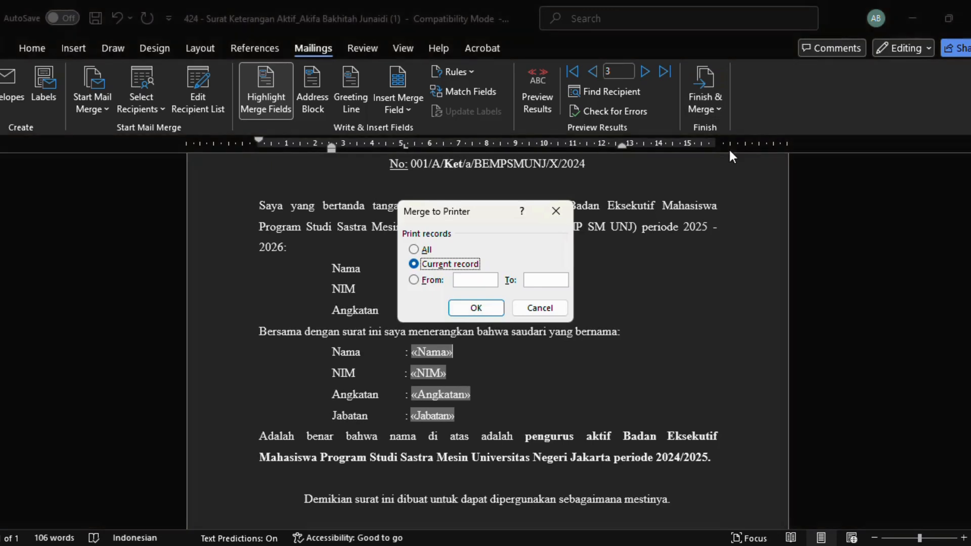
pyautogui.click(453, 310)
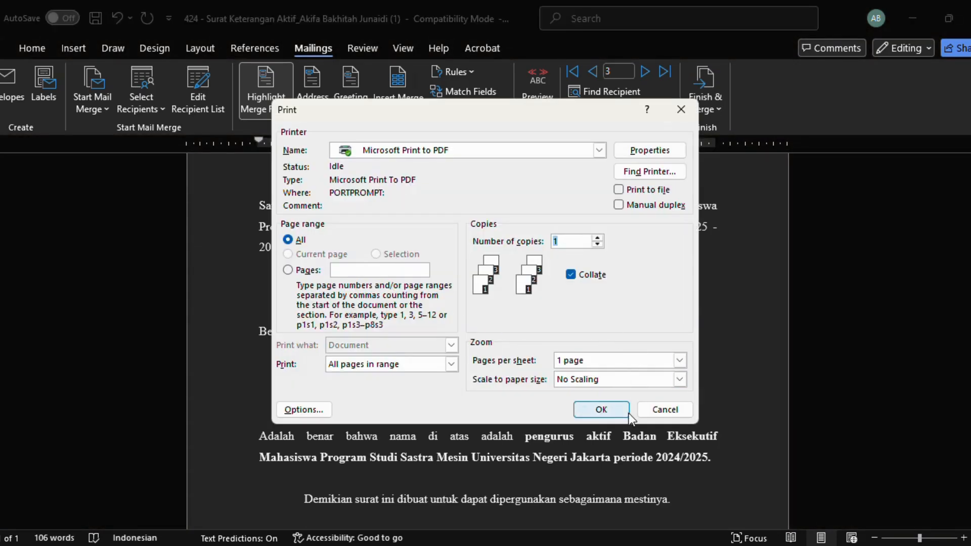
pyautogui.click(602, 409)
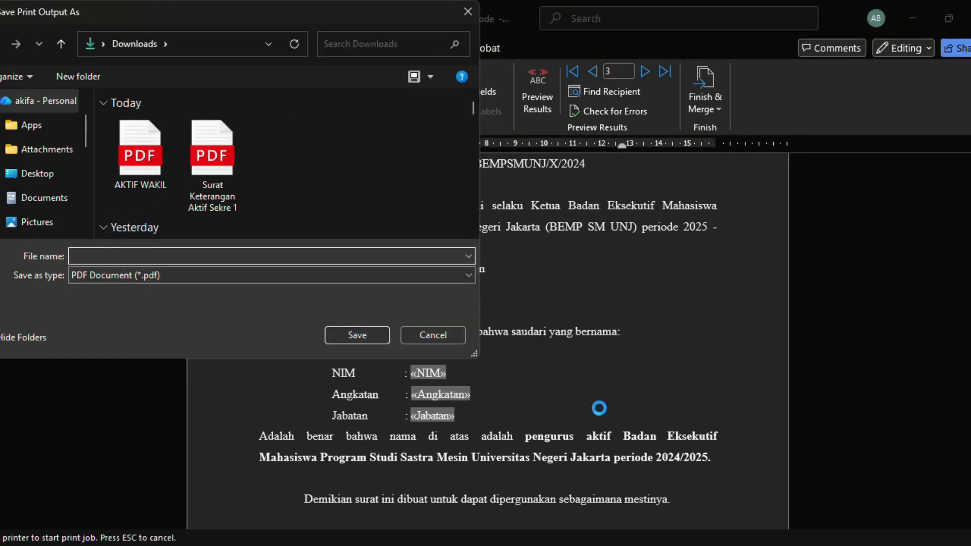
pyautogui.write('sekre 1')
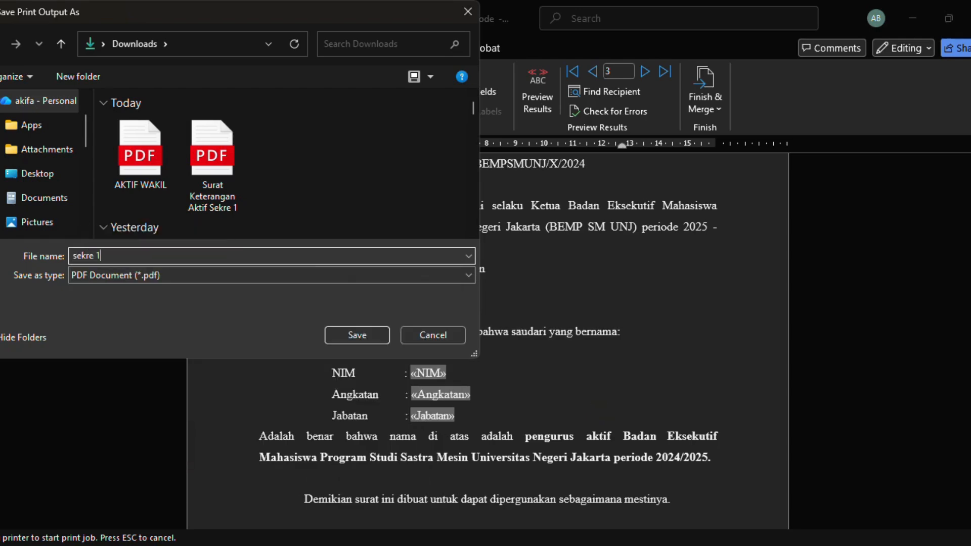
pyautogui.press('Return')
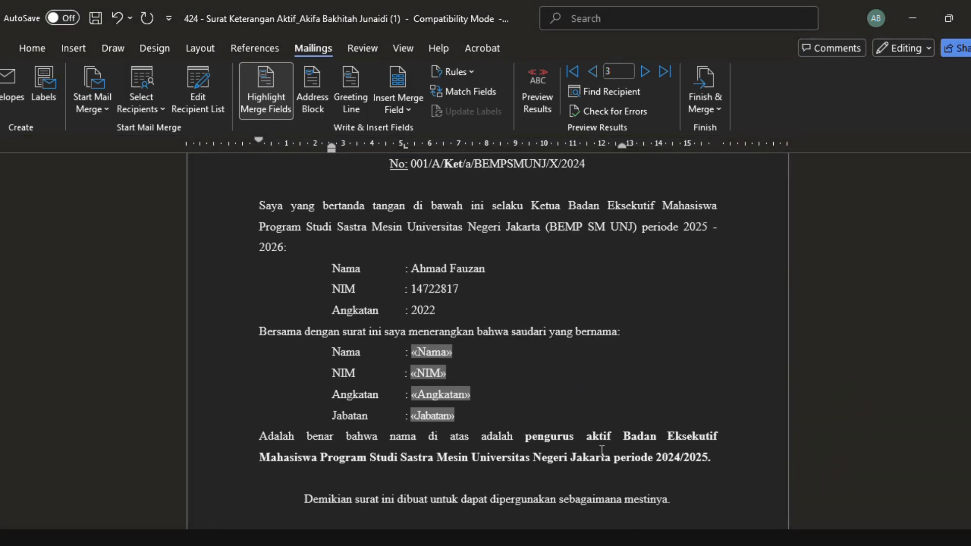
# - Return to the browser and reload the Surat Keterangan Aktif Sekre 1 PDF again
pyautogui.moveTo(642, 545)
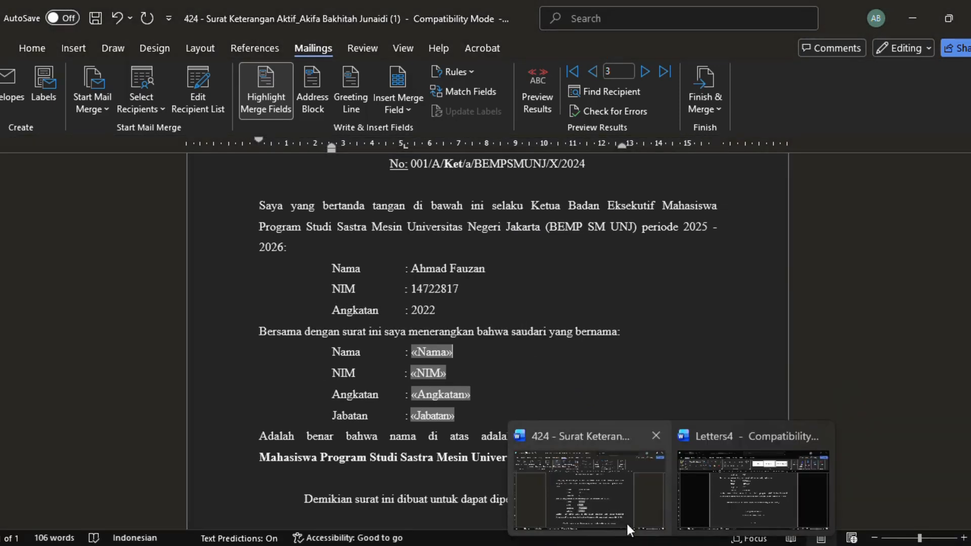
pyautogui.click(498, 545)
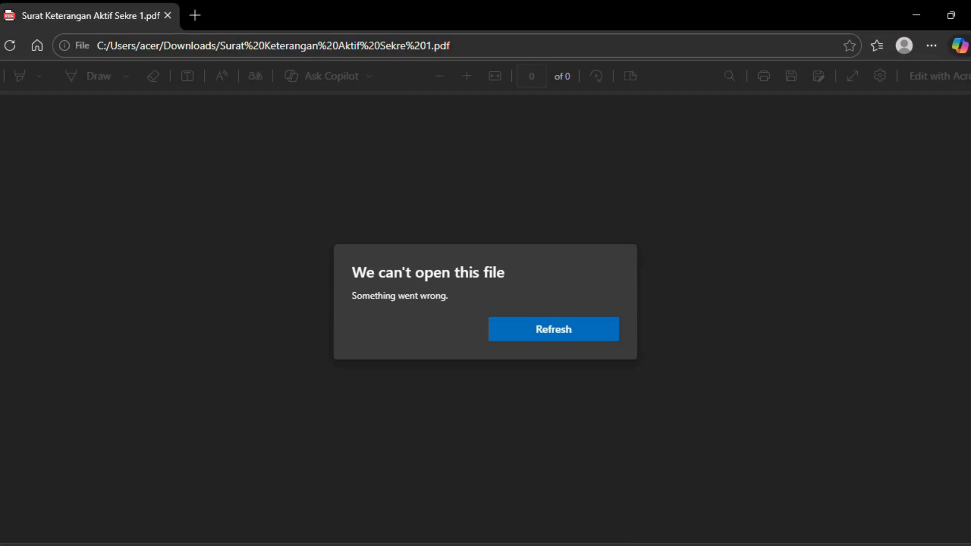
pyautogui.click(9, 51)
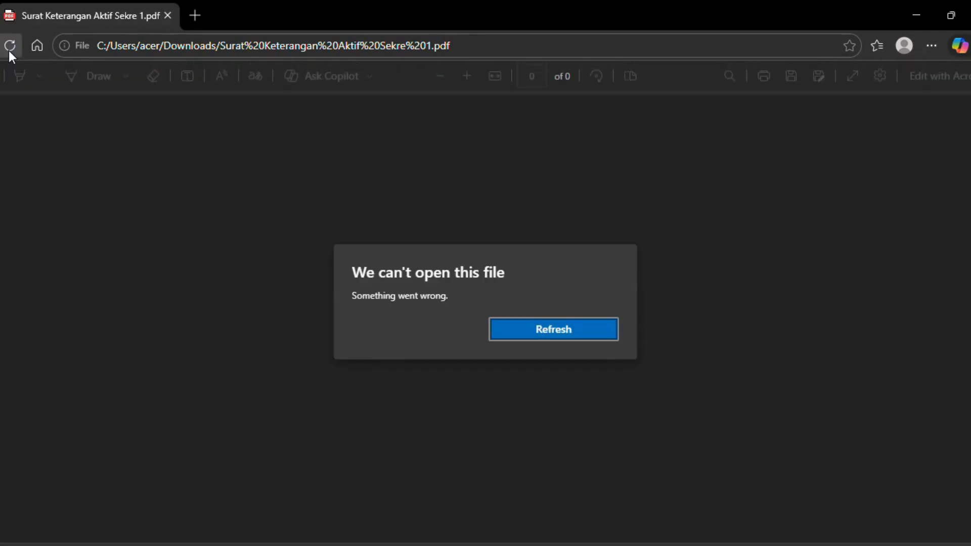
pyautogui.click(9, 51)
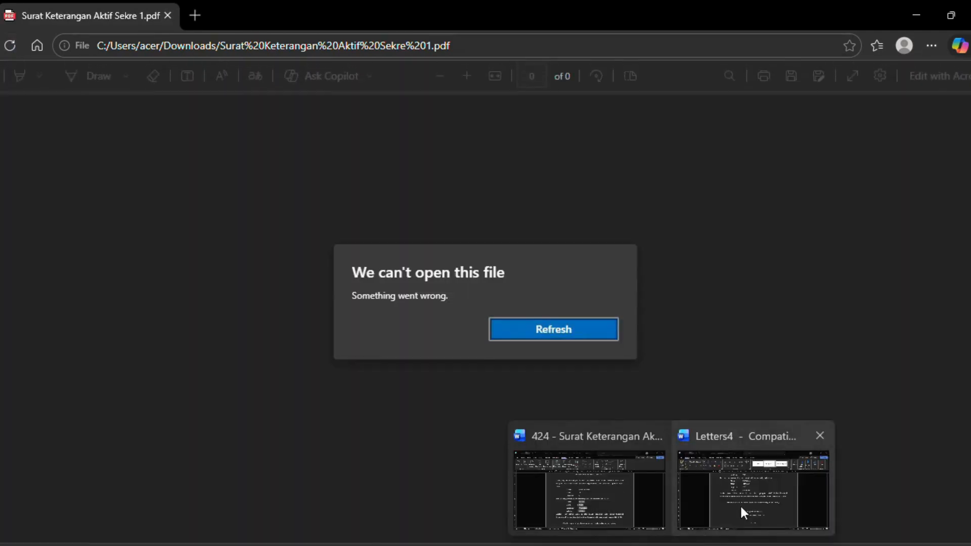
# - Switch to the merged Letters4 document in Word and review the Wakil Ketua letter from its heading
pyautogui.click(741, 503)
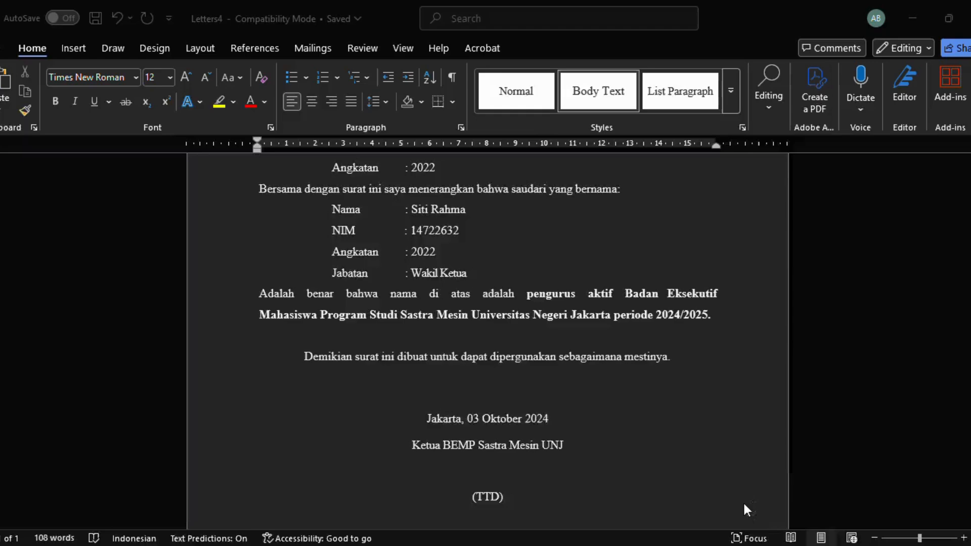
pyautogui.scroll(4, 697, 435)
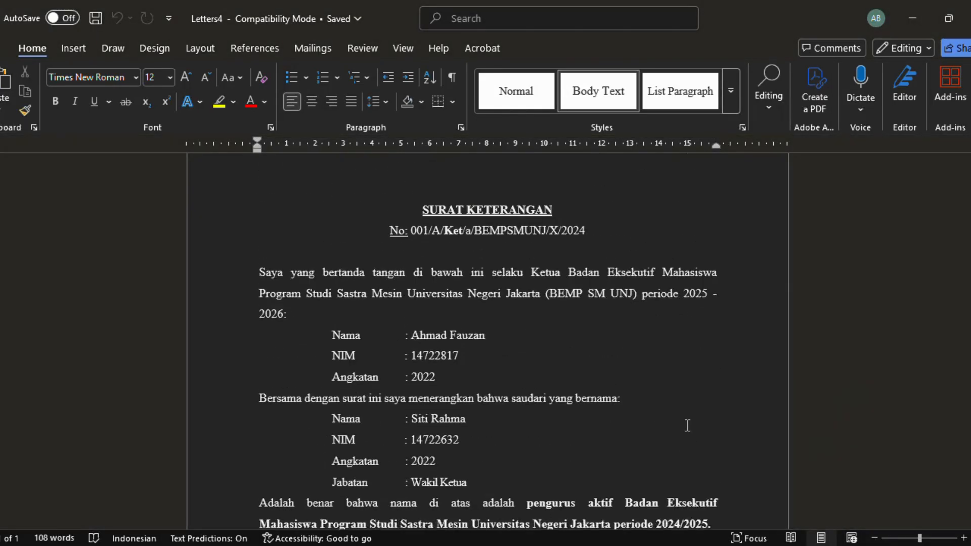
pyautogui.scroll(1, 688, 425)
pyautogui.scroll(-1, 688, 425)
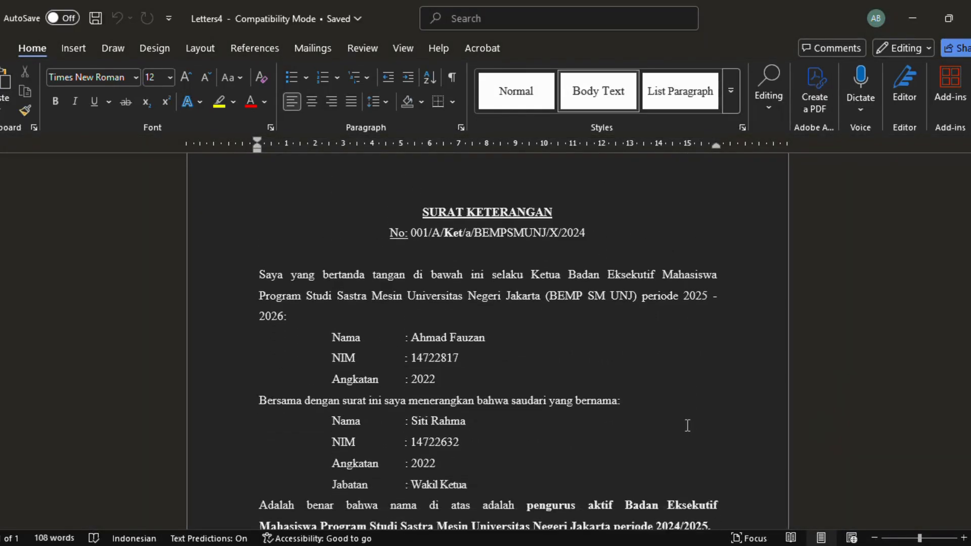
# - Open the print settings for the Wakil Ketua letter in the merged Letters4 document
pyautogui.scroll(-1, 687, 426)
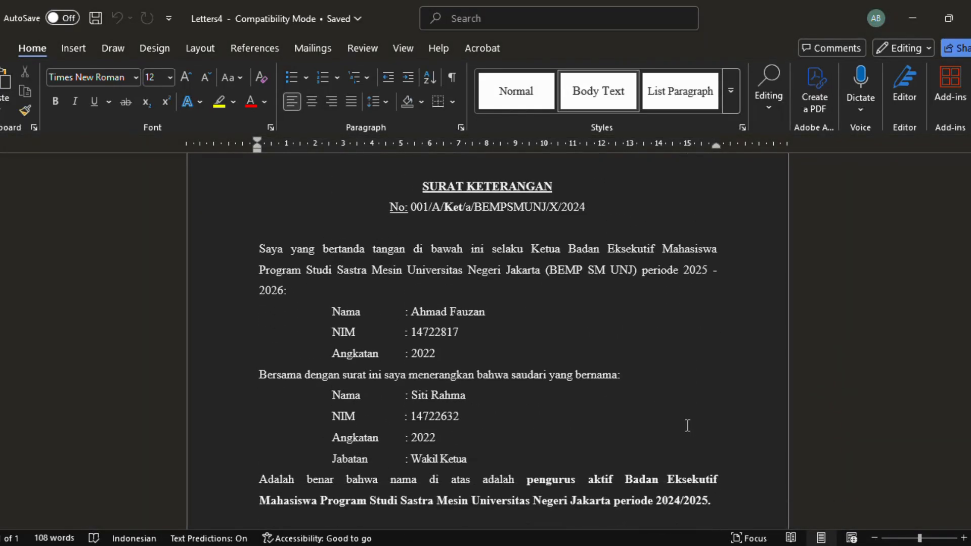
pyautogui.click(7, 49)
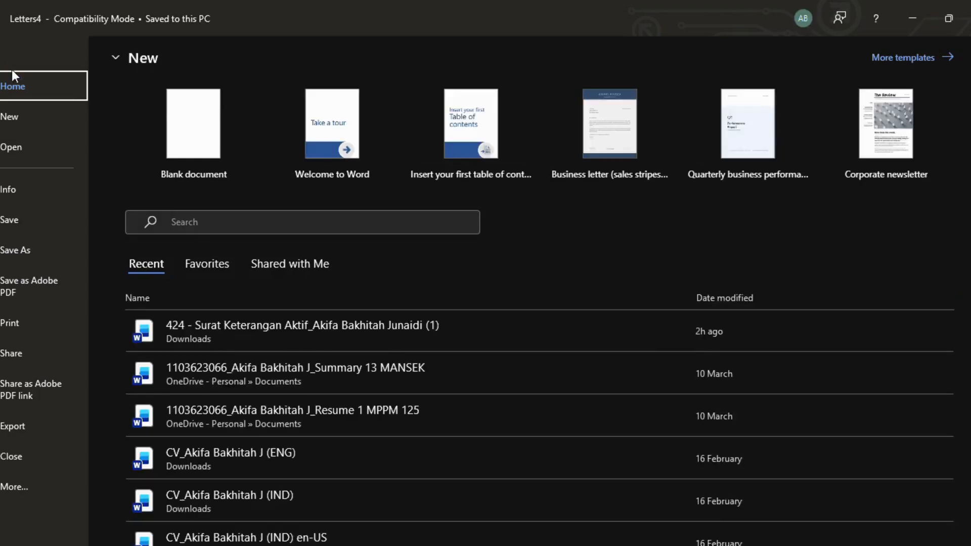
pyautogui.click(16, 323)
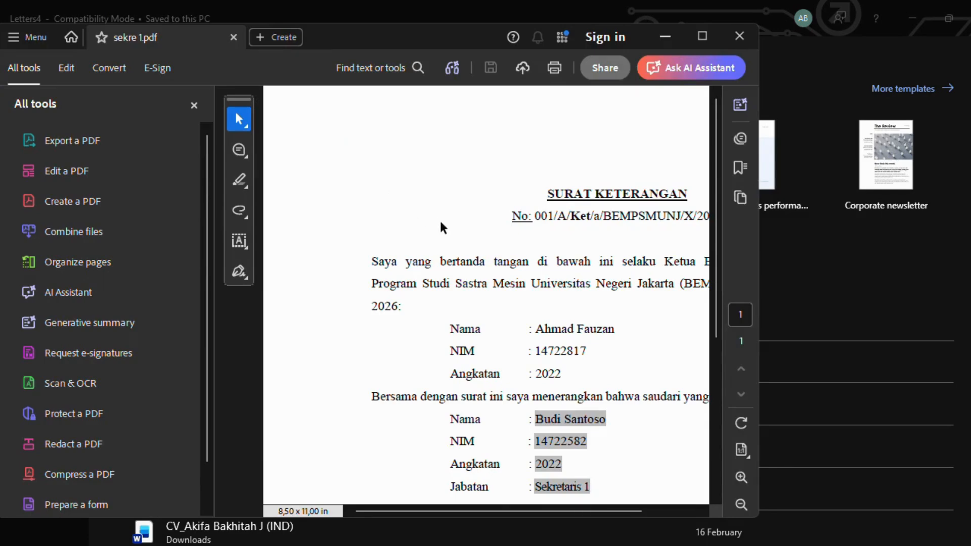
# - Review the sekre 1 PDF in Acrobat, from the member details down to the signature block
pyautogui.keyDown('ctrl'); pyautogui.scroll(-3, 441, 227); pyautogui.keyUp('ctrl')
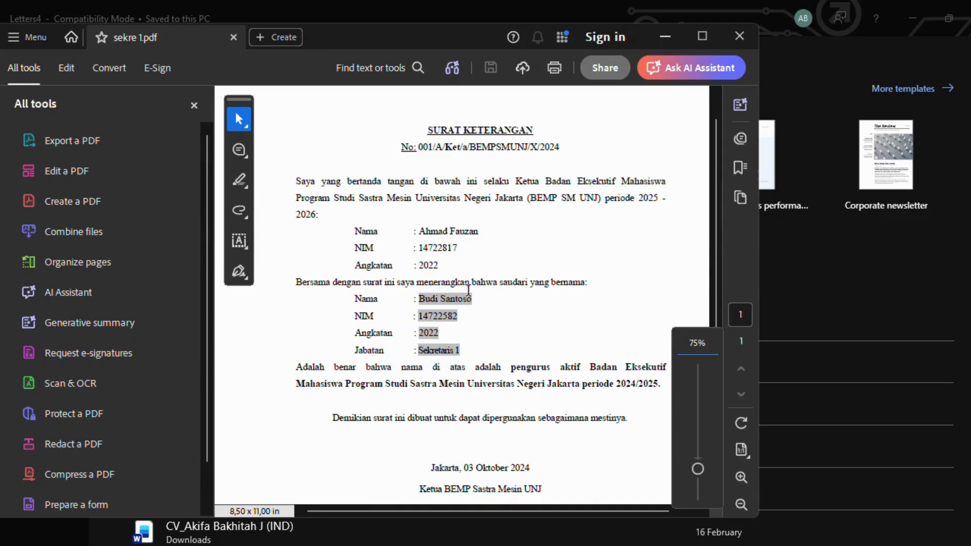
pyautogui.scroll(-4, 479, 320)
pyautogui.scroll(2, 480, 320)
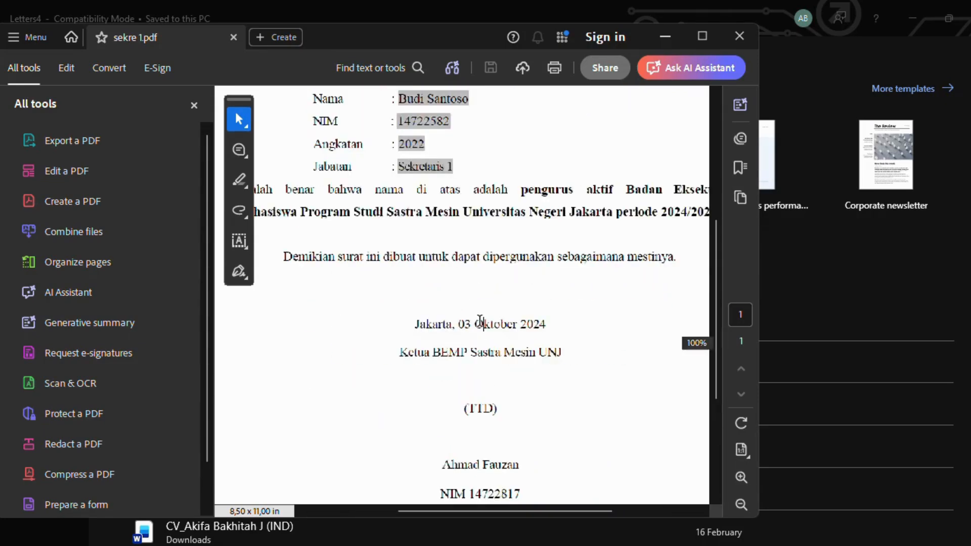
pyautogui.keyDown('ctrl'); pyautogui.scroll(1, 480, 320); pyautogui.keyUp('ctrl')
pyautogui.scroll(4, 479, 320)
pyautogui.scroll(-4, 479, 320)
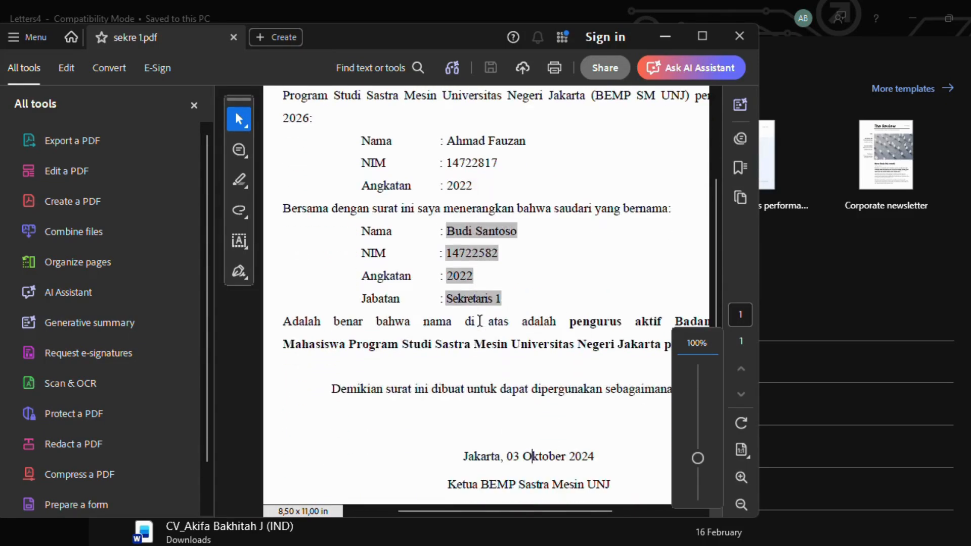
pyautogui.scroll(-6, 486, 326)
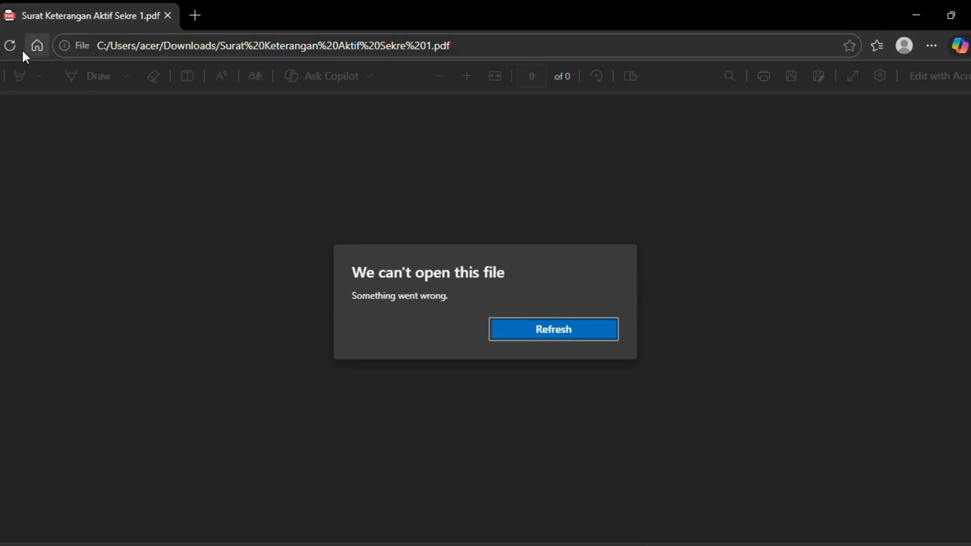
# - Reload the Surat Keterangan Aktif Sekre 1 PDF in the browser, and open the sekre 1 PDF from the Downloads folder
pyautogui.click(13, 46)
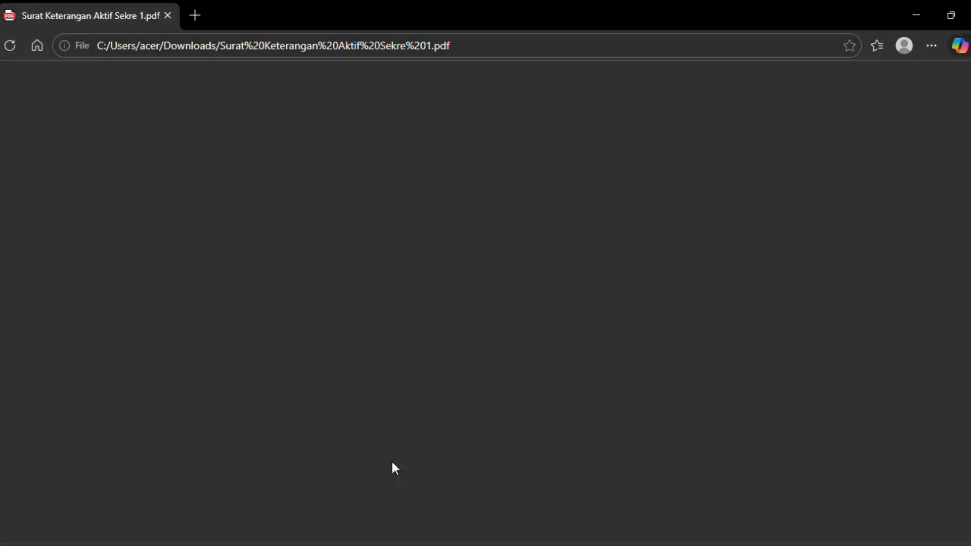
pyautogui.click(438, 544)
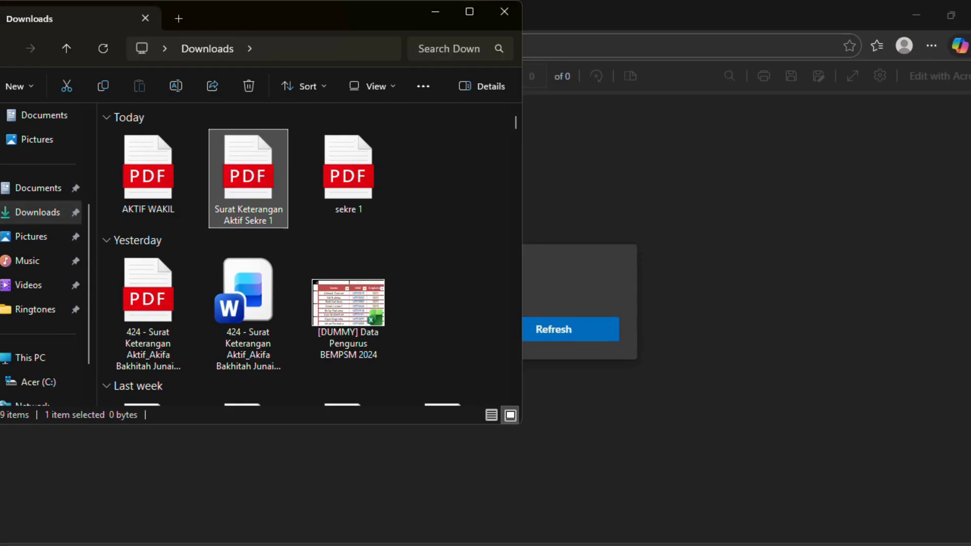
pyautogui.click(349, 205)
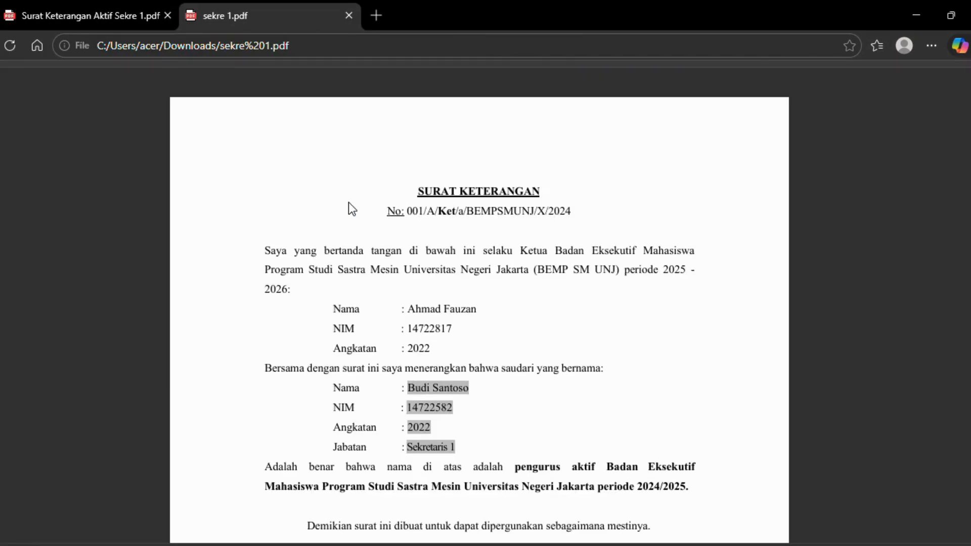
# - Examine the shaded name, NIM, Angkatan and Jabatan entries and the rest of the letter in the sekre 1 PDF
pyautogui.scroll(-3, 369, 253)
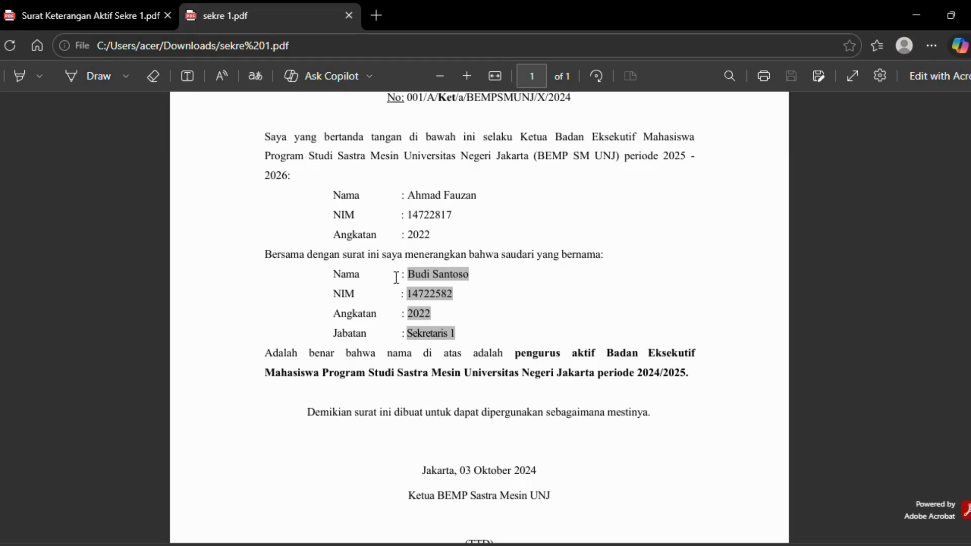
pyautogui.moveTo(329, 265); pyautogui.dragTo(477, 343)
pyautogui.click(476, 343)
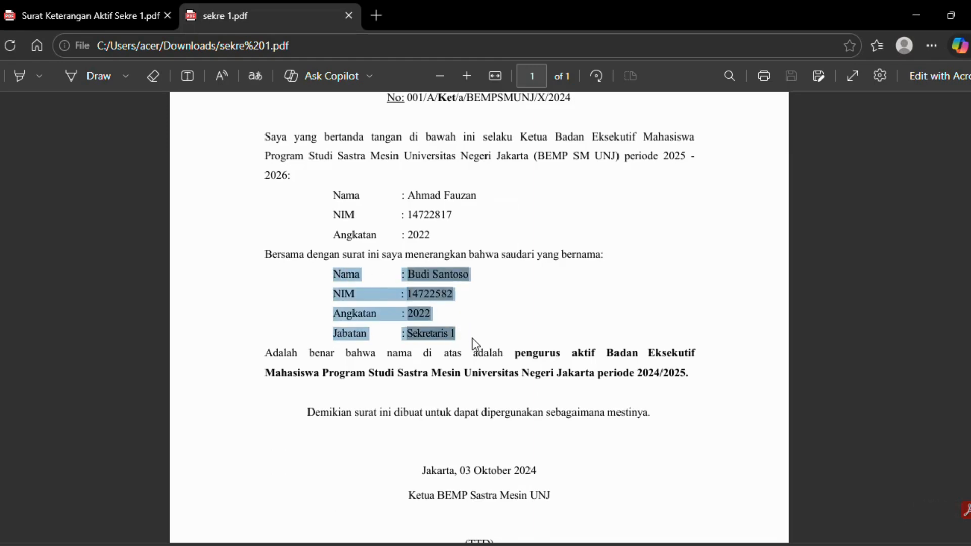
pyautogui.doubleClick(418, 313)
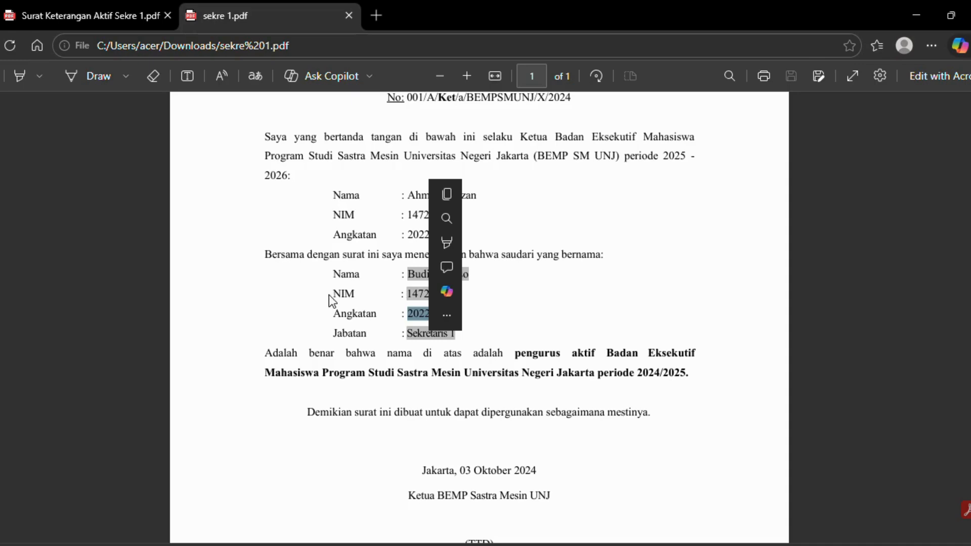
pyautogui.click(368, 344)
pyautogui.scroll(2, 367, 344)
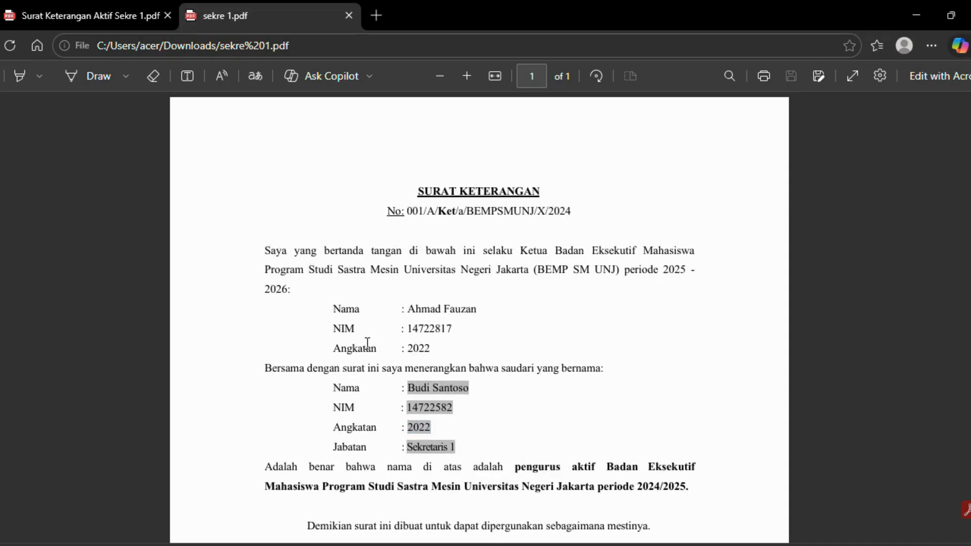
pyautogui.scroll(-3, 368, 344)
pyautogui.scroll(-4, 367, 344)
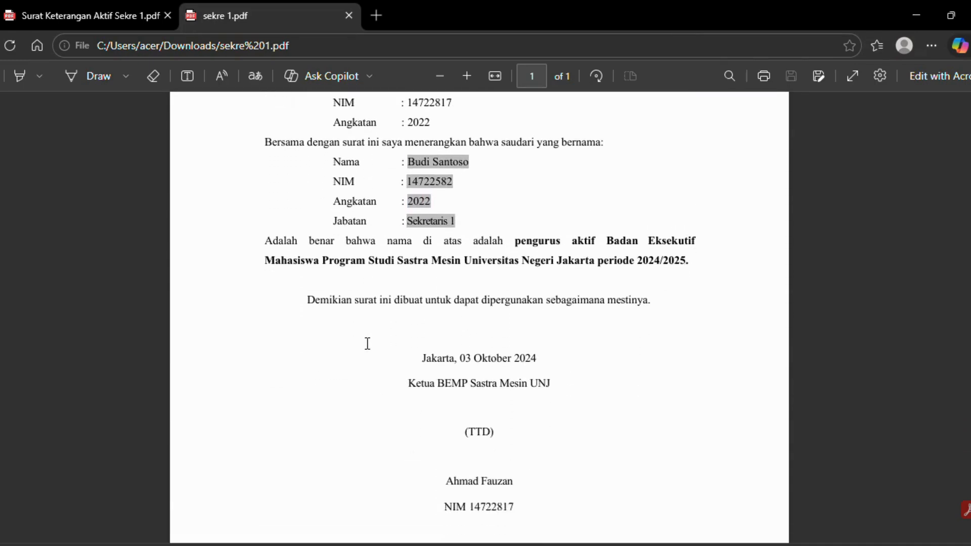
pyautogui.scroll(6, 424, 358)
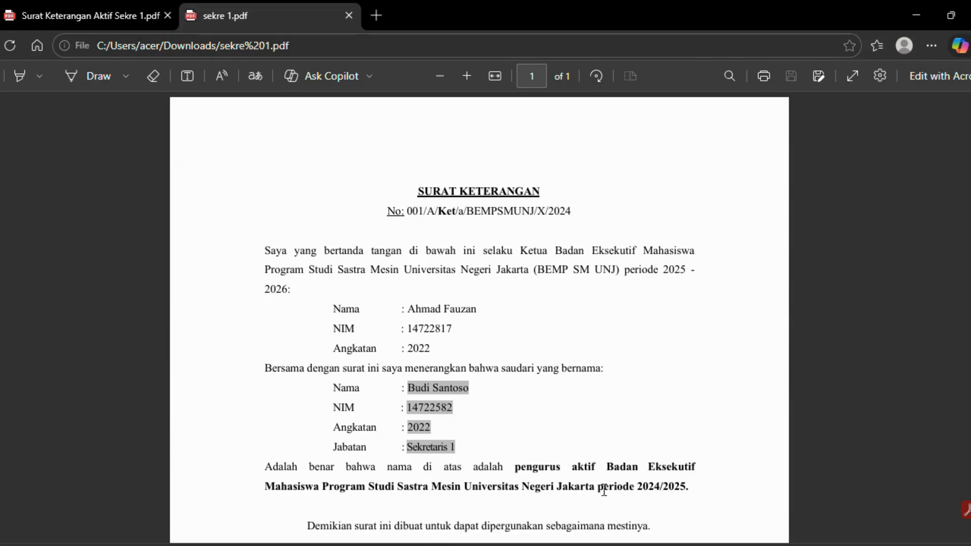
# - Switch to the main certificate letter in Word and turn off the Highlight Merge Fields option
pyautogui.moveTo(638, 545)
pyautogui.click(531, 475)
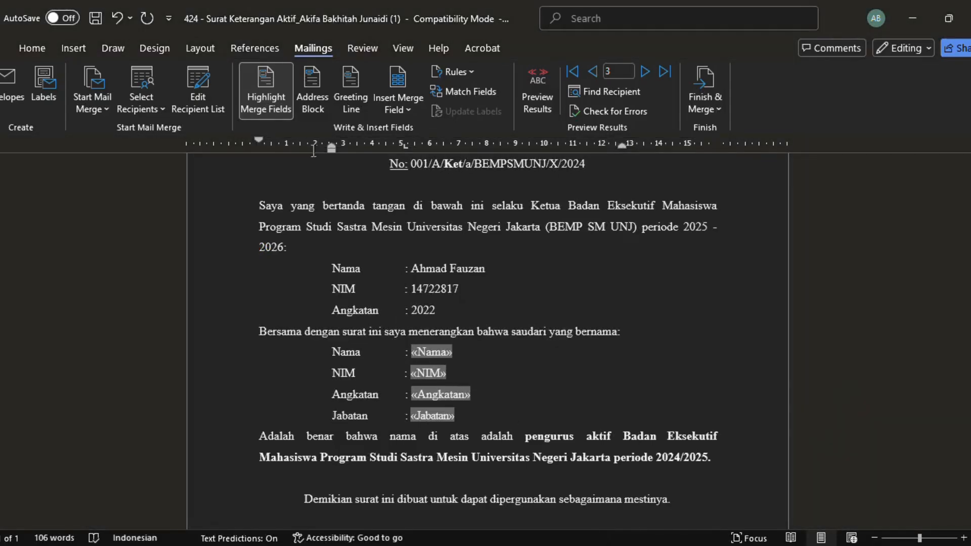
pyautogui.click(275, 86)
pyautogui.click(275, 86)
pyautogui.click(284, 108)
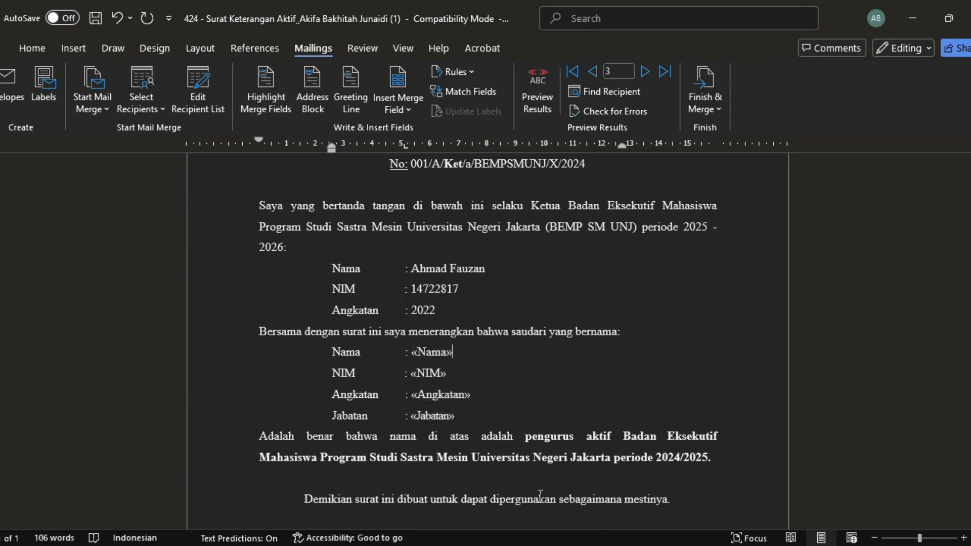
pyautogui.click(260, 117)
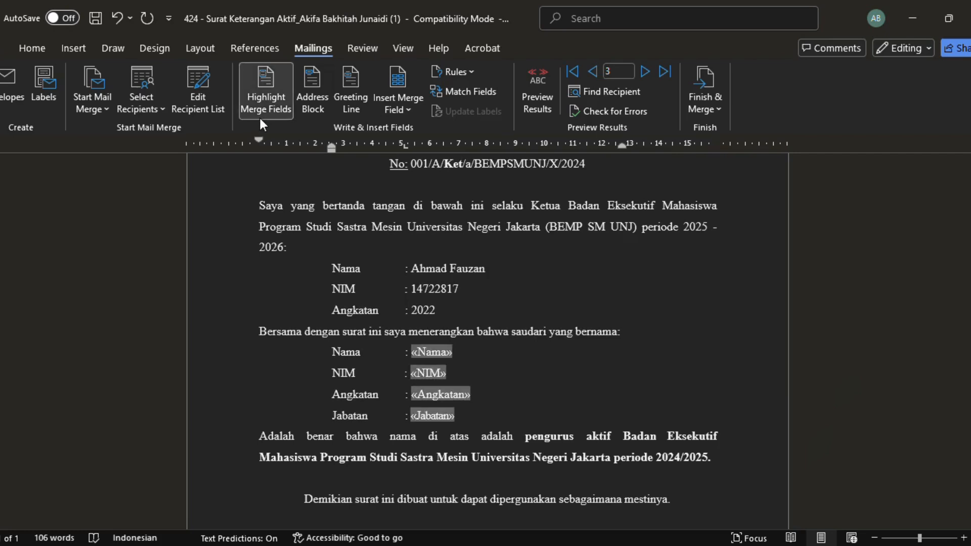
pyautogui.click(261, 120)
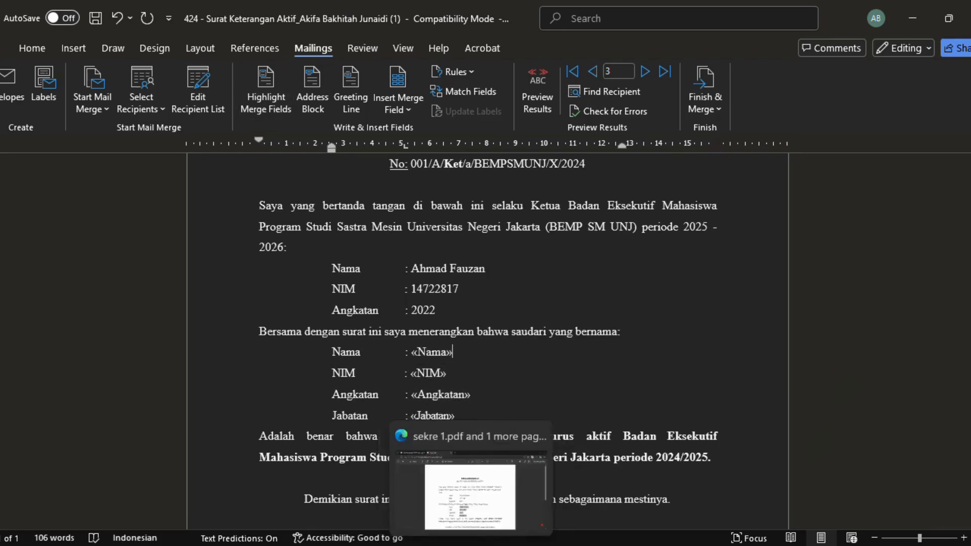
# - Switch back to the sekre 1 PDF in the browser and check the shading on the merged member details
pyautogui.click(468, 545)
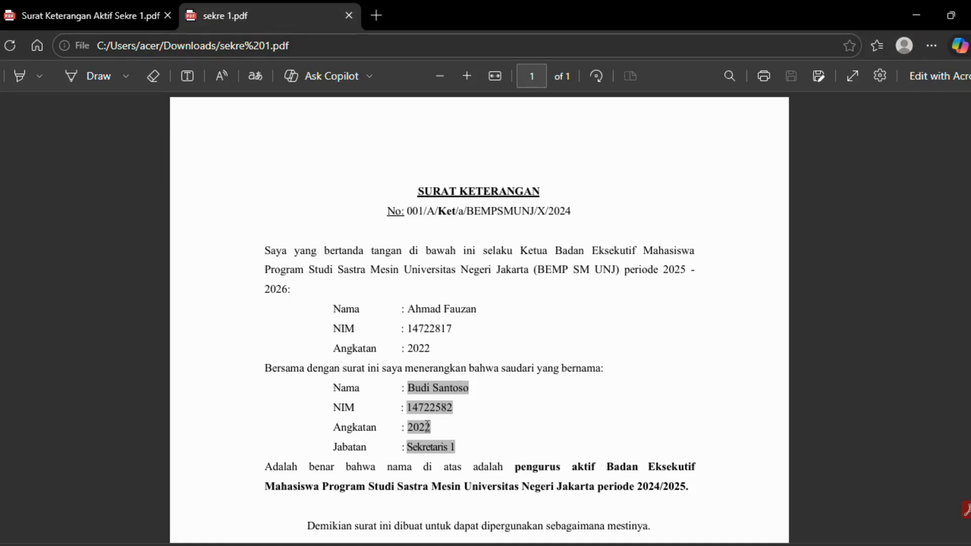
pyautogui.scroll(-2, 428, 426)
pyautogui.scroll(1, 427, 426)
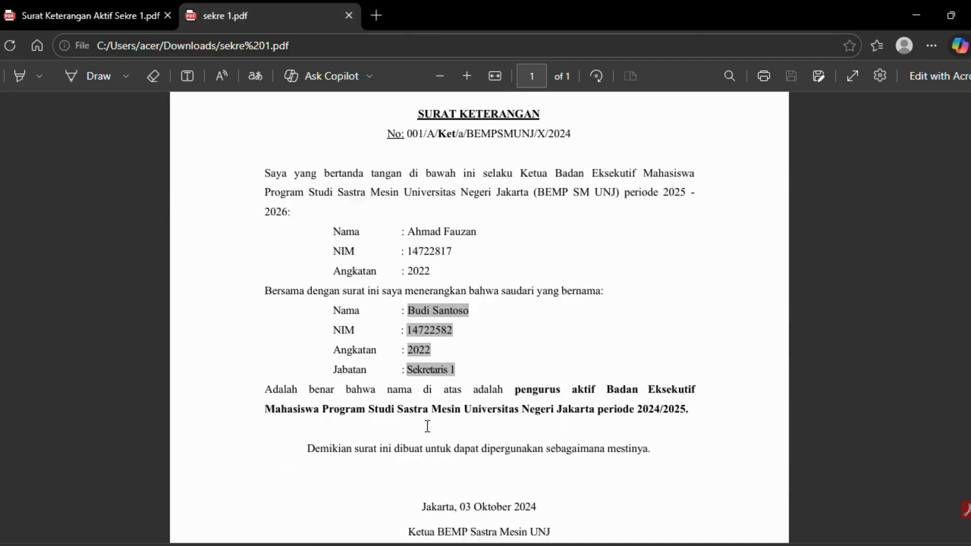
pyautogui.scroll(-2, 427, 426)
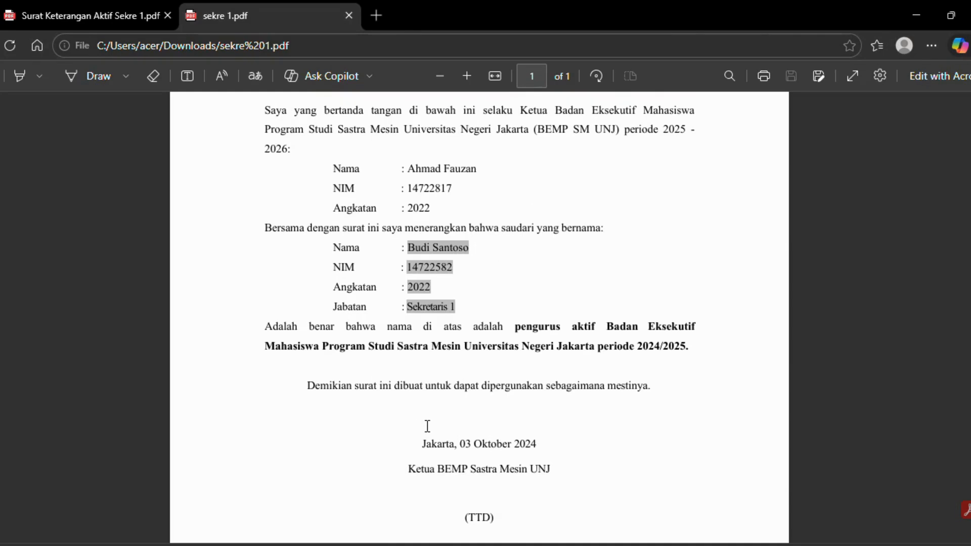
pyautogui.scroll(1, 428, 427)
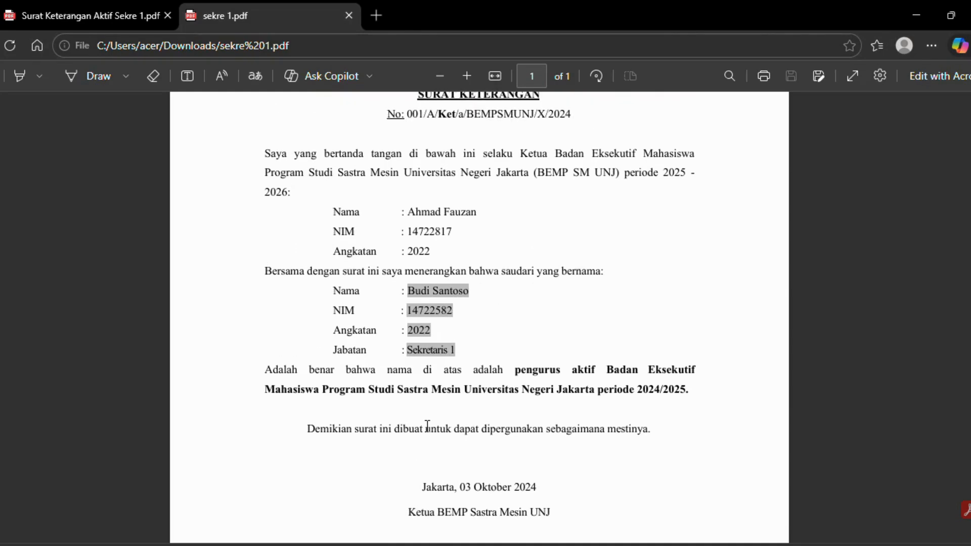
pyautogui.scroll(2, 428, 426)
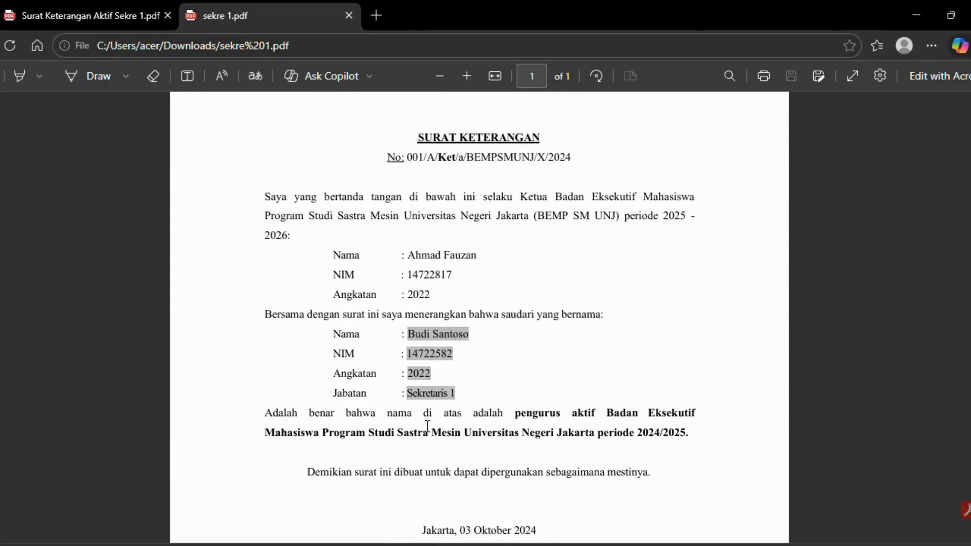
pyautogui.scroll(-1, 427, 427)
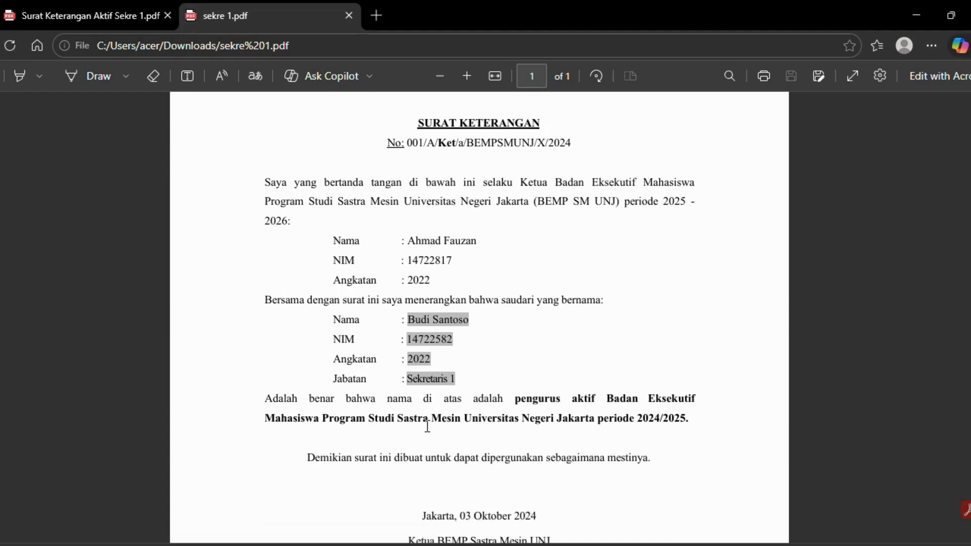